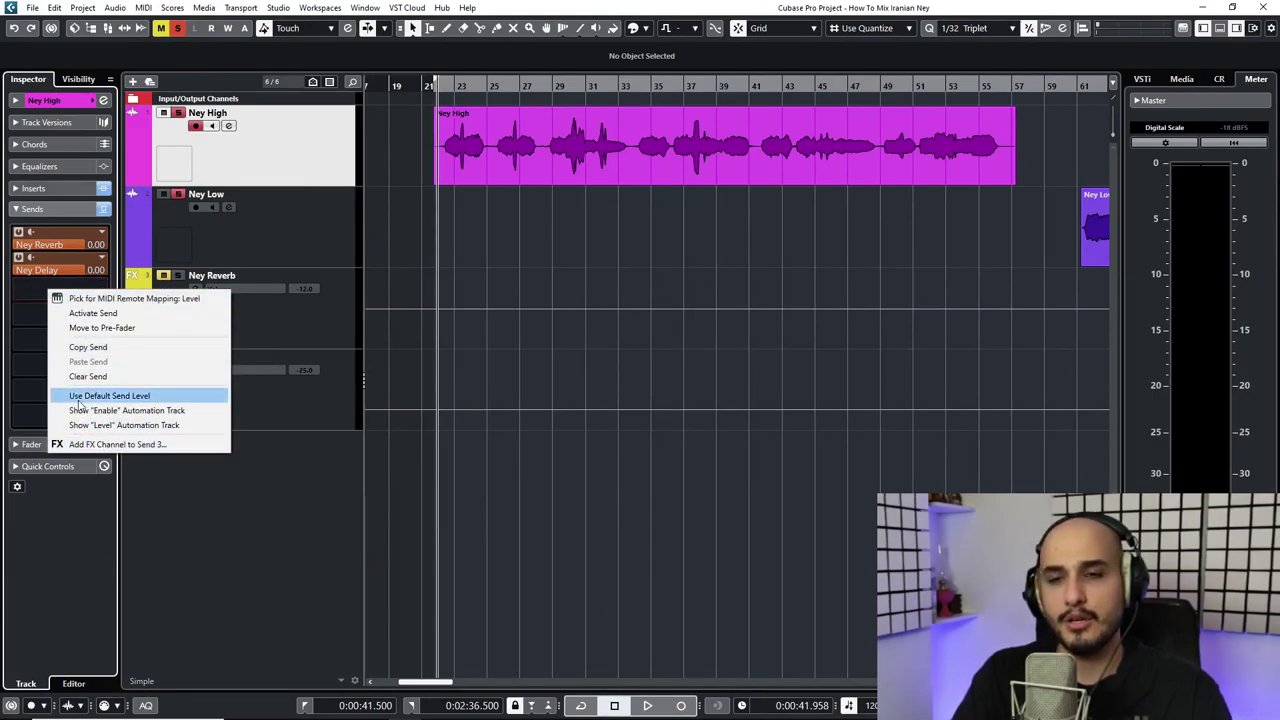
# Step: Call up the new FX channel settings for the third send of the Ney High track and cancel them
pyautogui.click(85, 444)
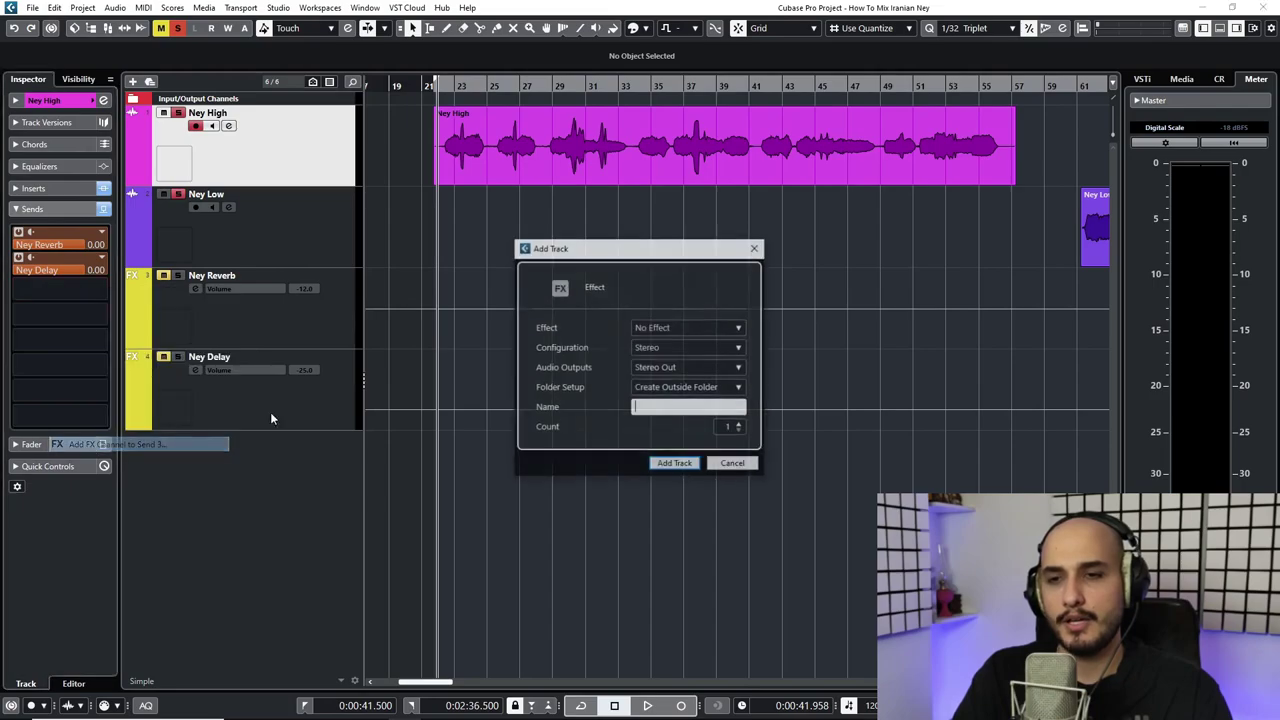
pyautogui.click(717, 467)
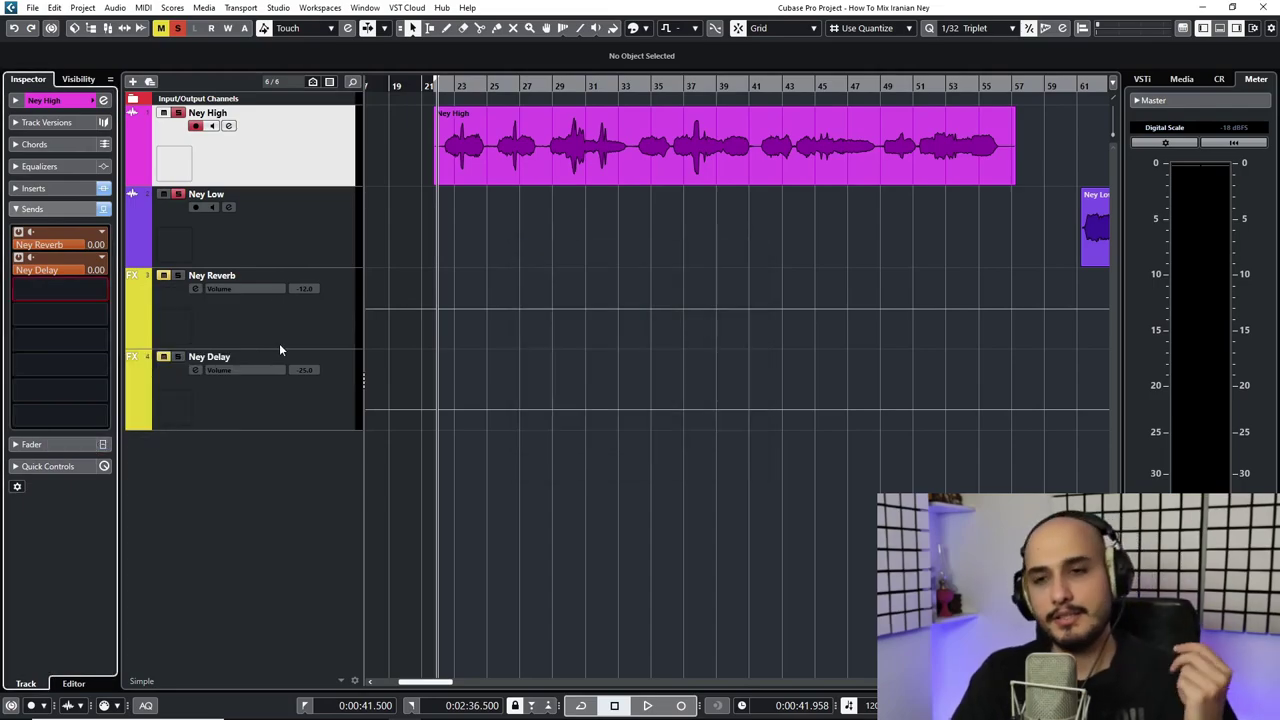
# Step: Open the ValhallaVintageVerb insert on the Ney Reverb channel and look through its Halls presets without changing the current one
pyautogui.click(200, 323)
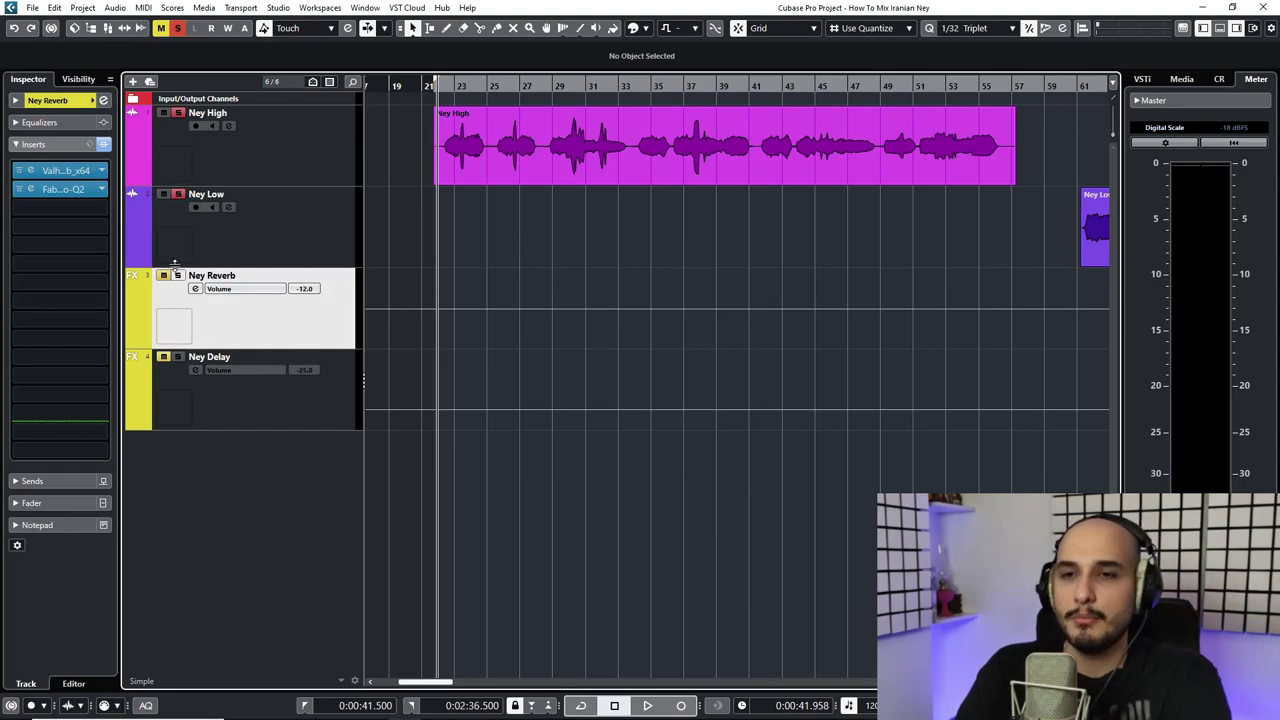
pyautogui.click(60, 172)
pyautogui.moveTo(532, 254); pyautogui.dragTo(460, 181)
pyautogui.click(548, 443)
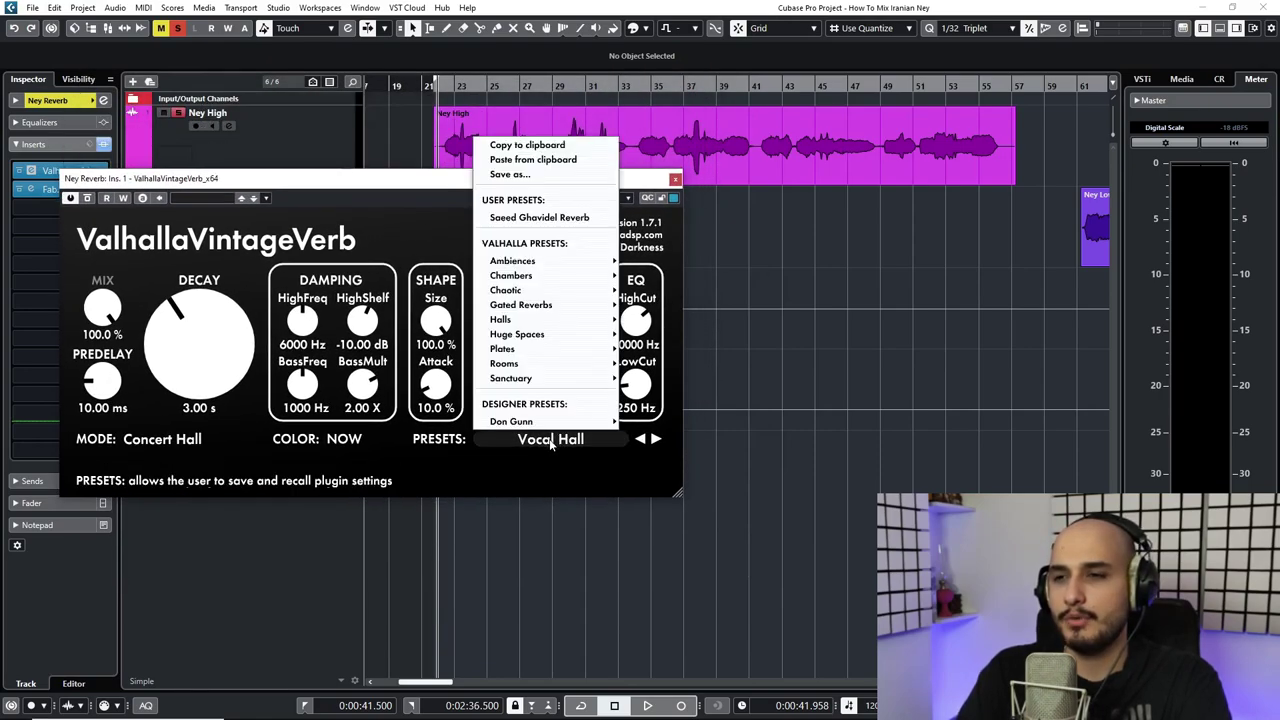
pyautogui.moveTo(531, 320)
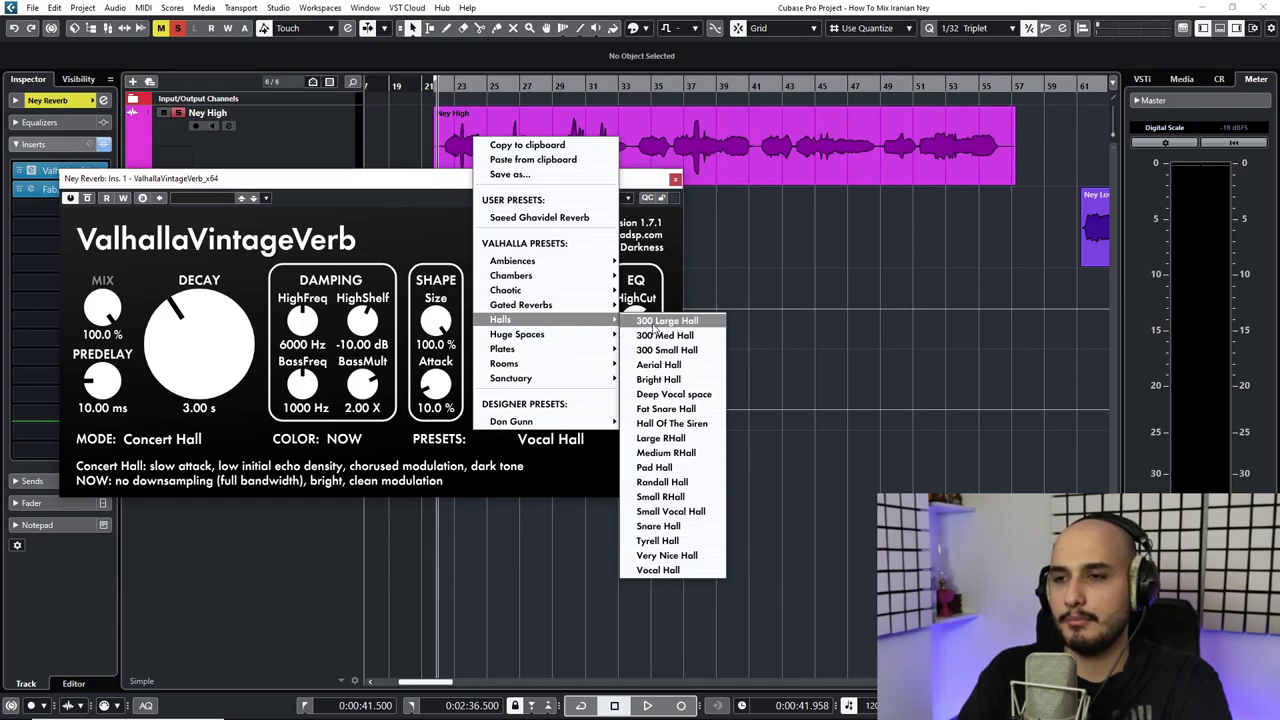
pyautogui.click(270, 188)
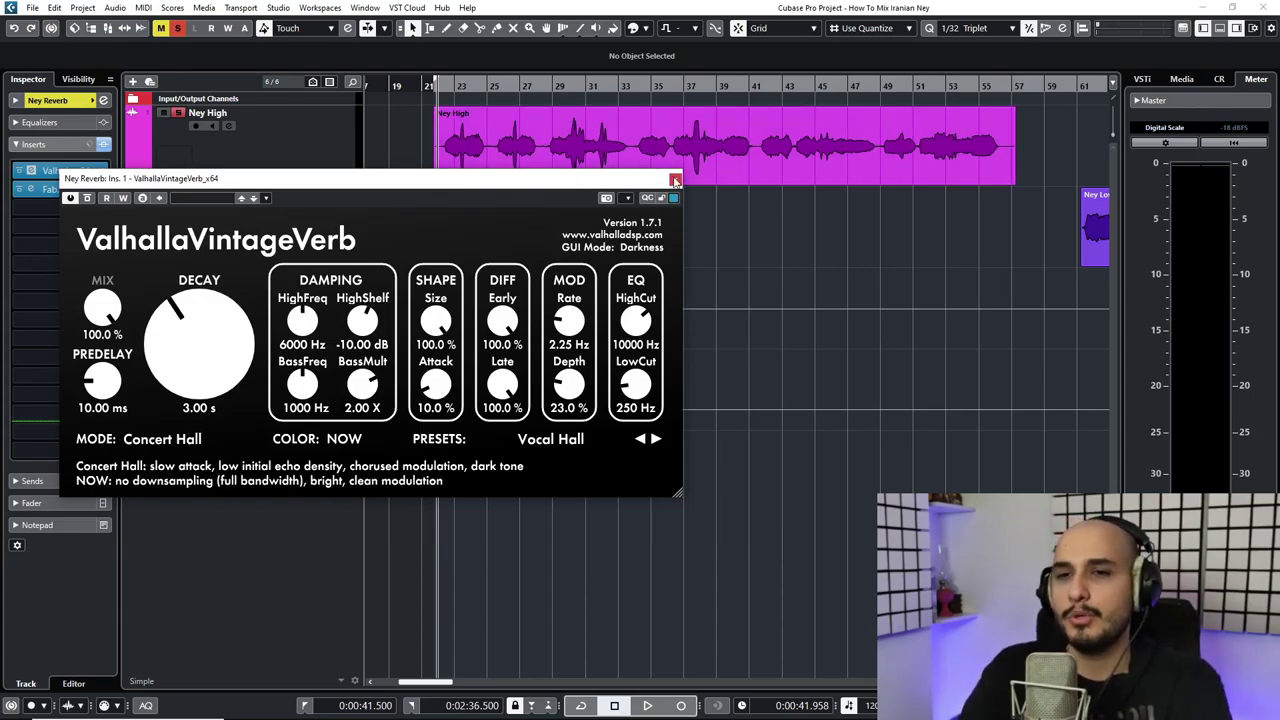
# Step: Open the FabFilter Pro-Q 2 insert on the Ney Reverb channel and examine its EQ curve
pyautogui.moveTo(633, 184); pyautogui.dragTo(672, 196)
pyautogui.click(45, 190)
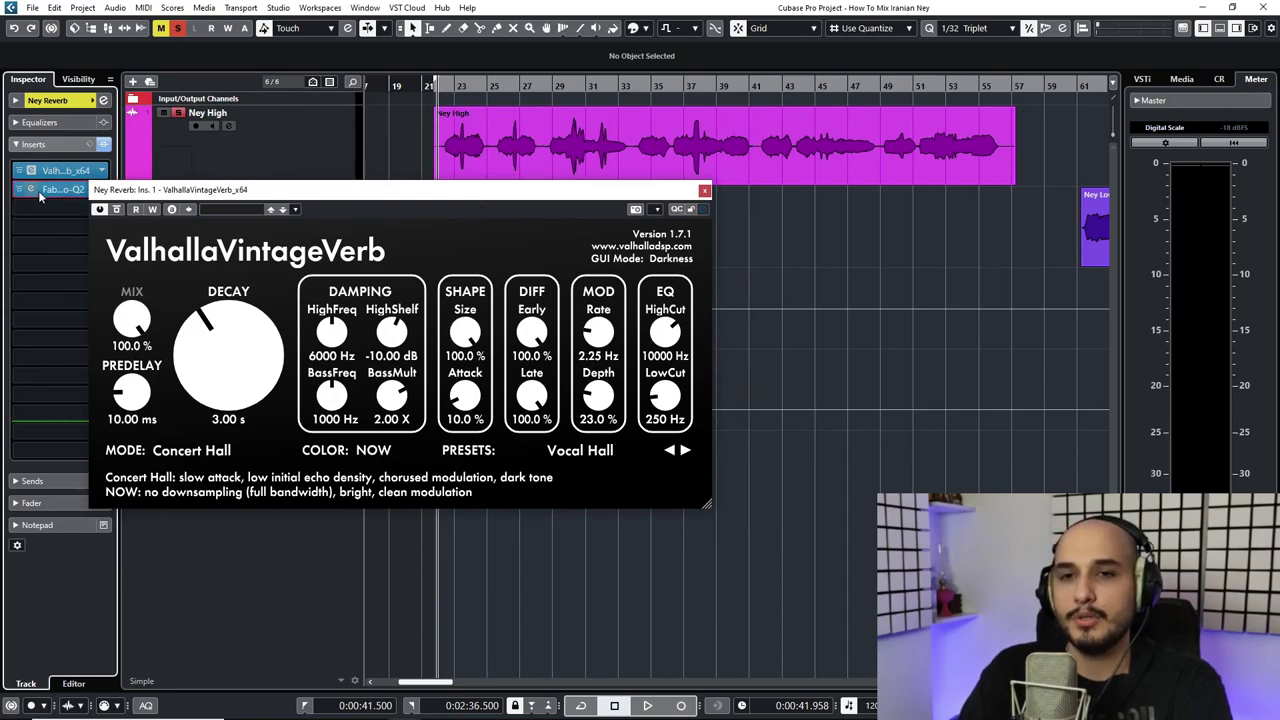
pyautogui.moveTo(326, 194); pyautogui.dragTo(237, 155)
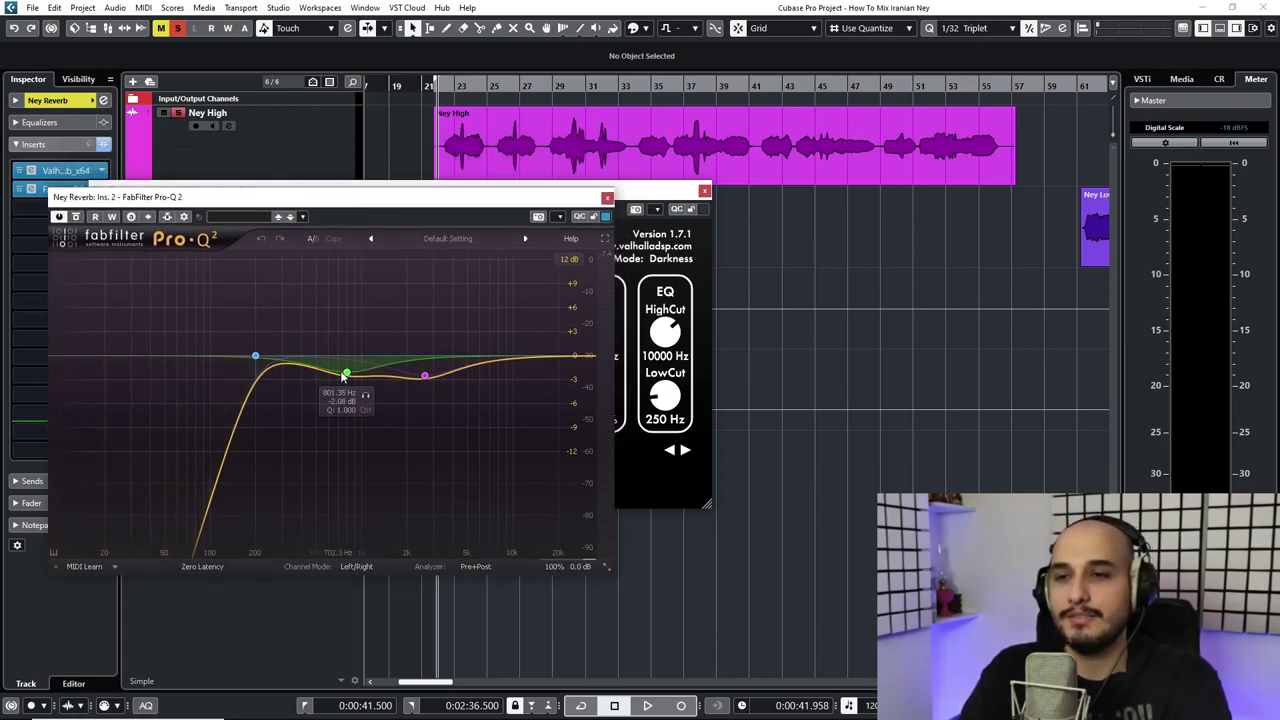
# Step: Open the Ney High track's Pro-Q 2, compare its EQ cuts with the Ney Reverb channel's EQ, and close both equalizers
pyautogui.click(285, 148)
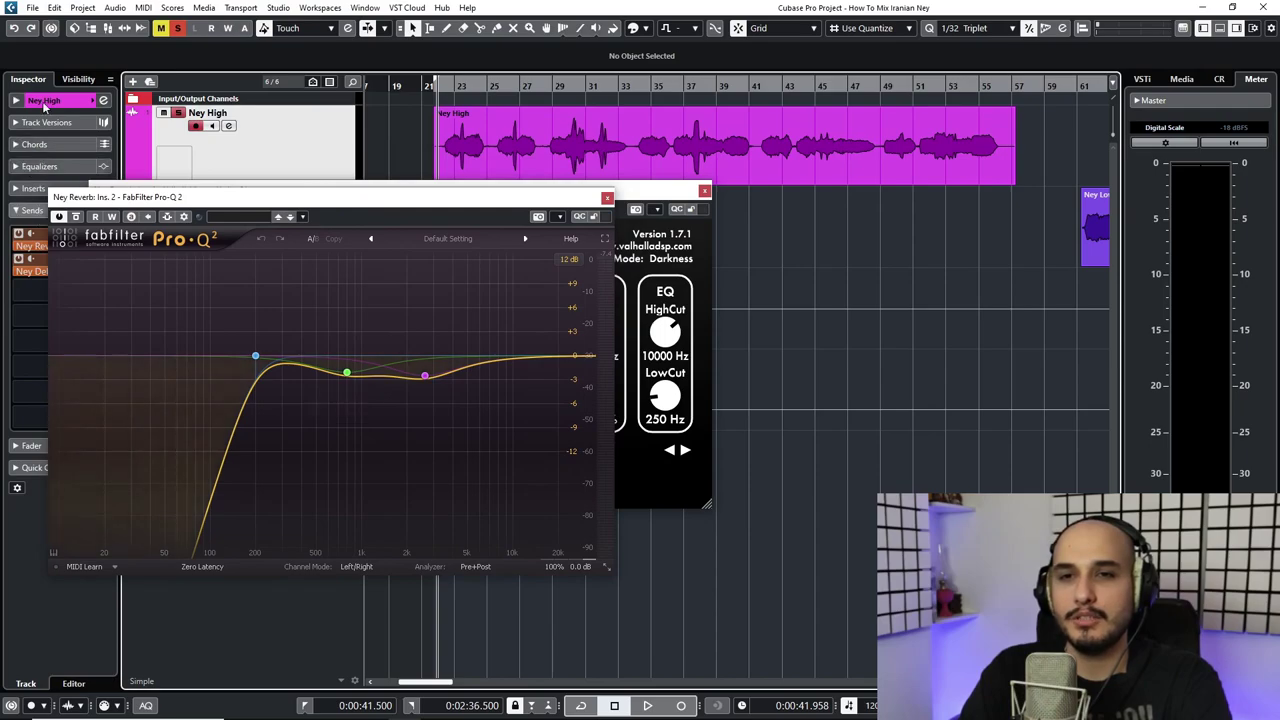
pyautogui.click(32, 341)
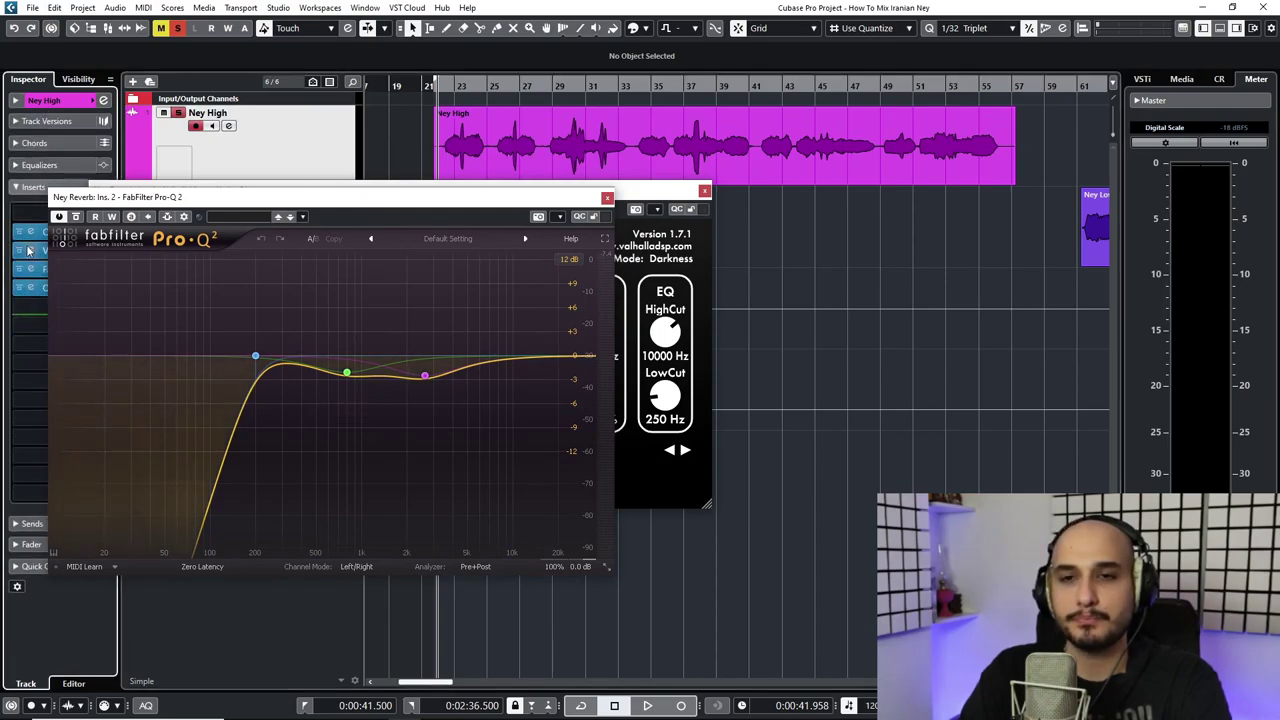
pyautogui.click(40, 268)
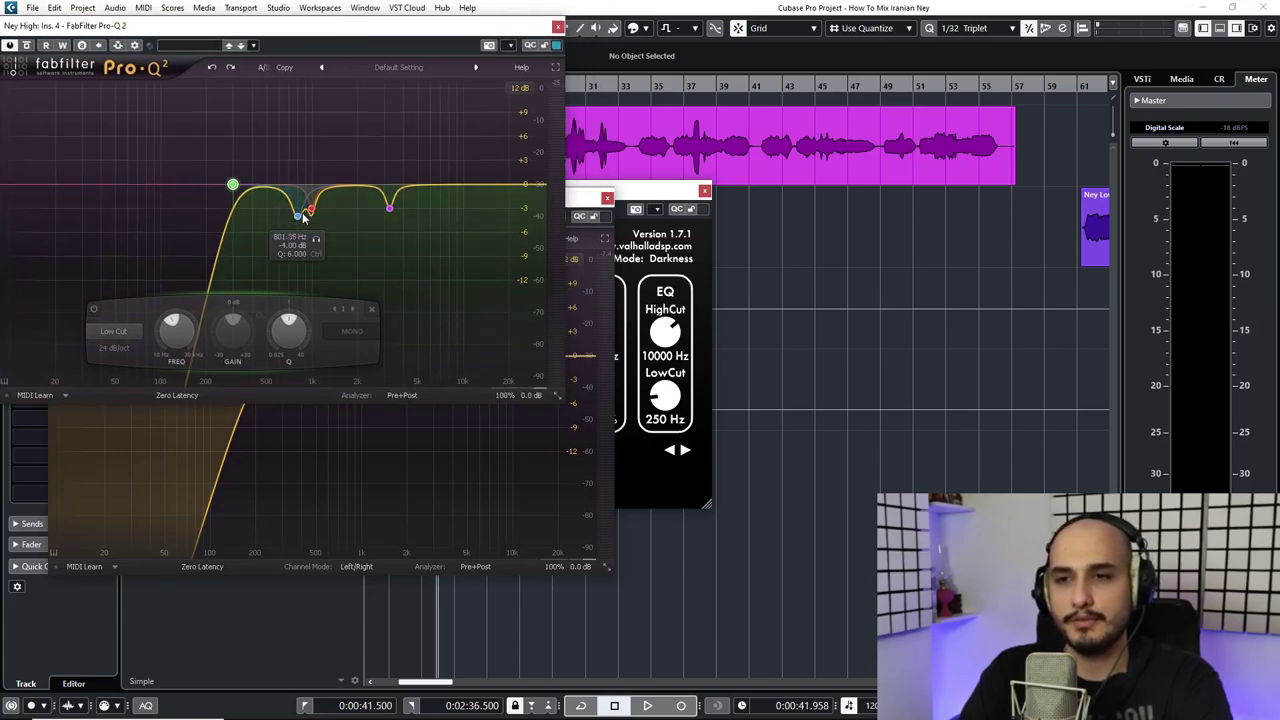
pyautogui.moveTo(272, 42); pyautogui.dragTo(852, 45)
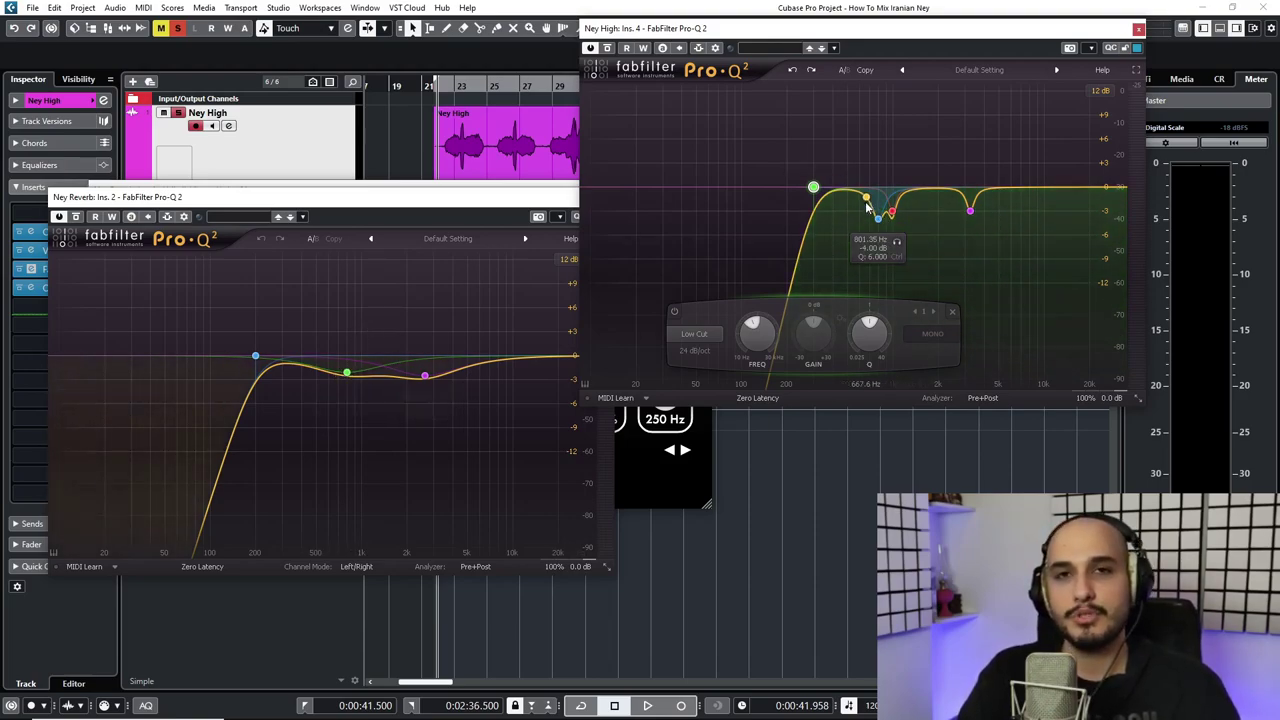
pyautogui.click(1138, 28)
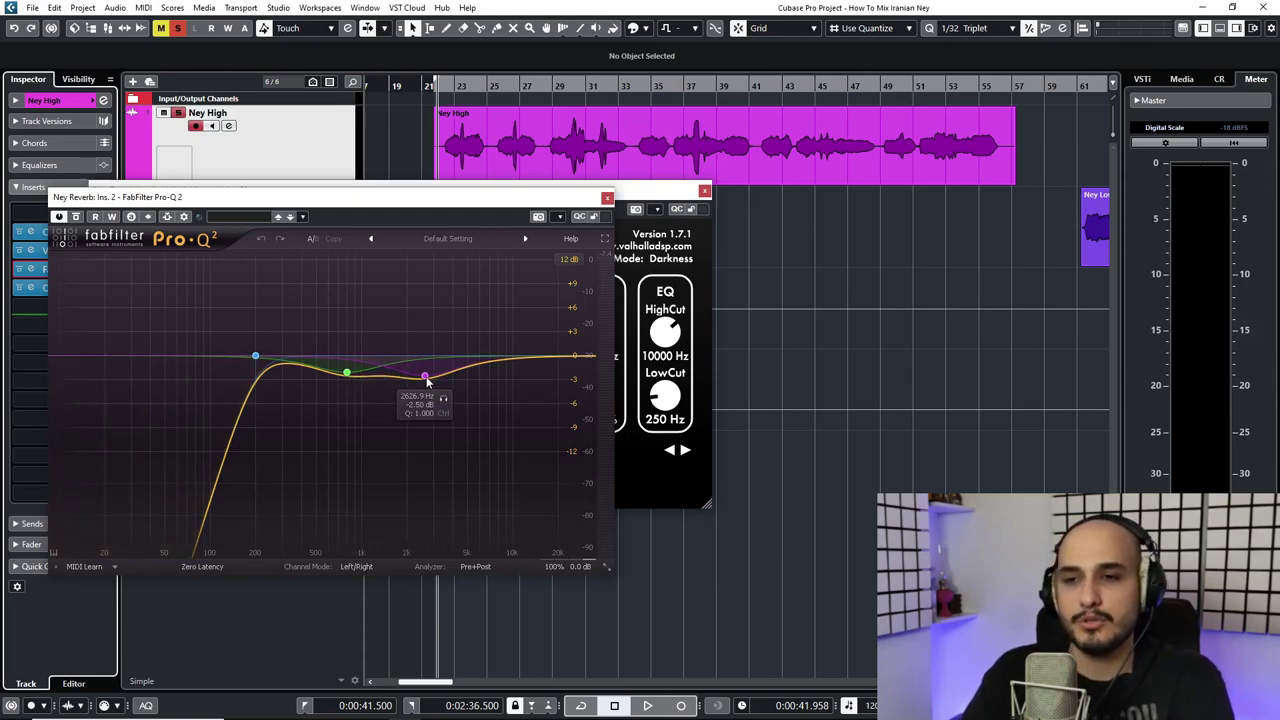
pyautogui.click(606, 197)
# Step: Show the Ney Reverb channel's fader and arrange the ValhallaVintageVerb window so the fader stays in view
pyautogui.moveTo(110, 190); pyautogui.dragTo(390, 85)
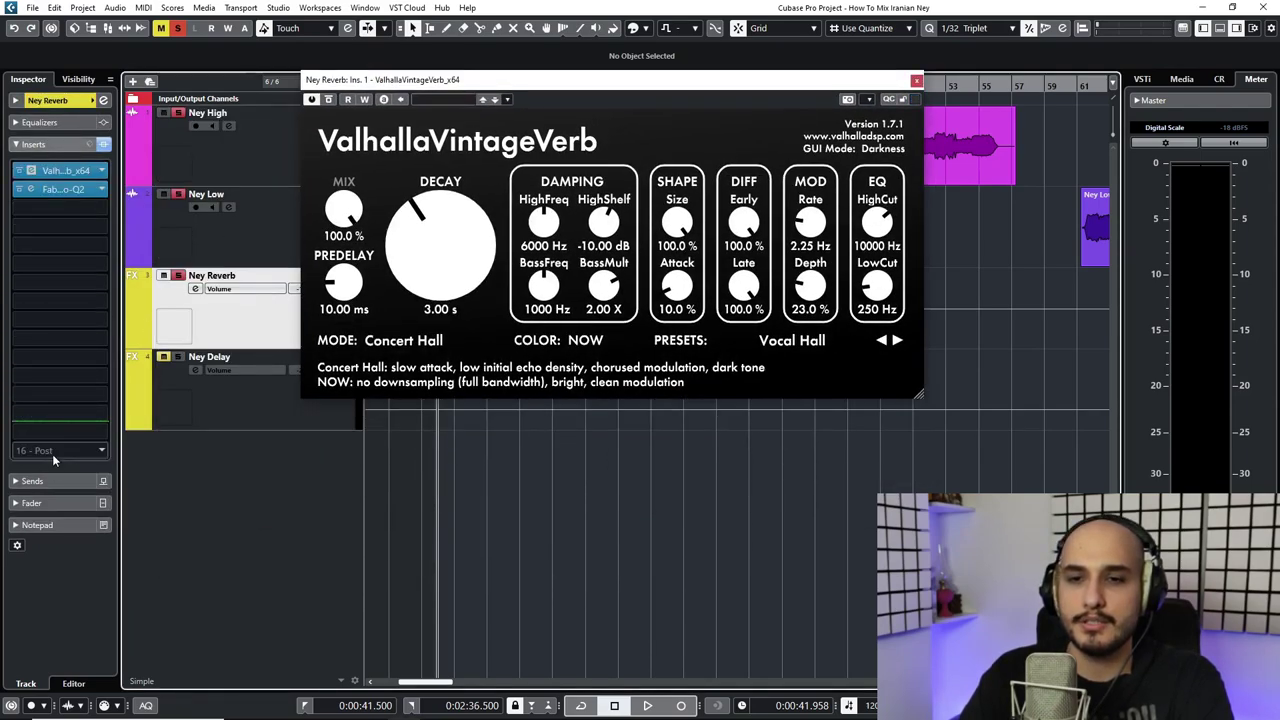
pyautogui.click(32, 503)
pyautogui.moveTo(399, 84); pyautogui.dragTo(182, 257)
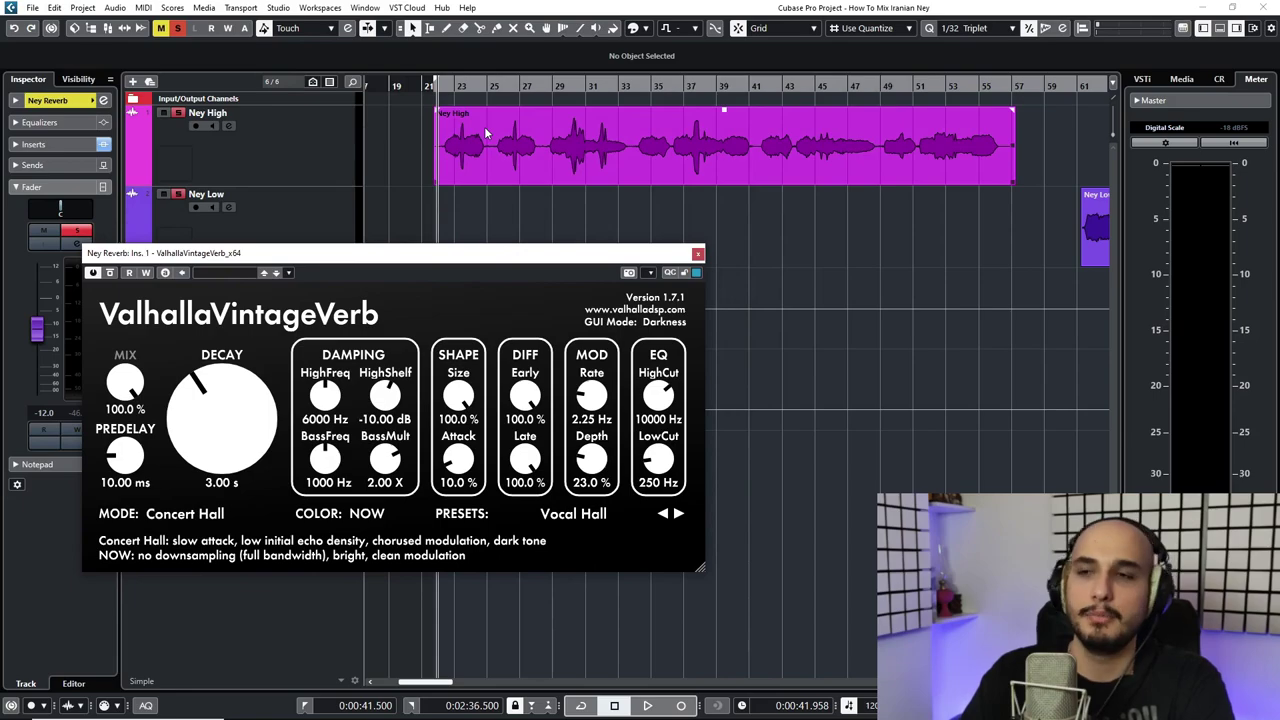
# Step: Play the Ney High clip and compare its sound with ValhallaVintageVerb active and bypassed
pyautogui.click(224, 185)
pyautogui.moveTo(310, 252); pyautogui.dragTo(307, 211)
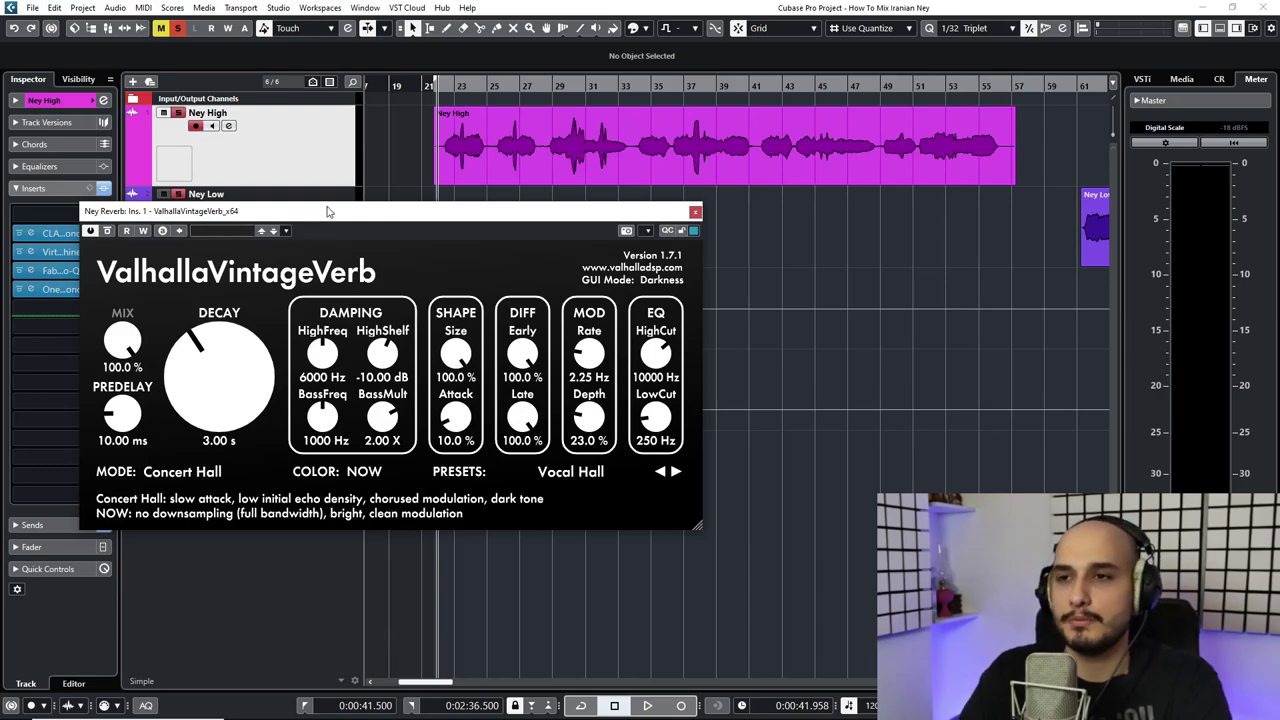
pyautogui.press('space')
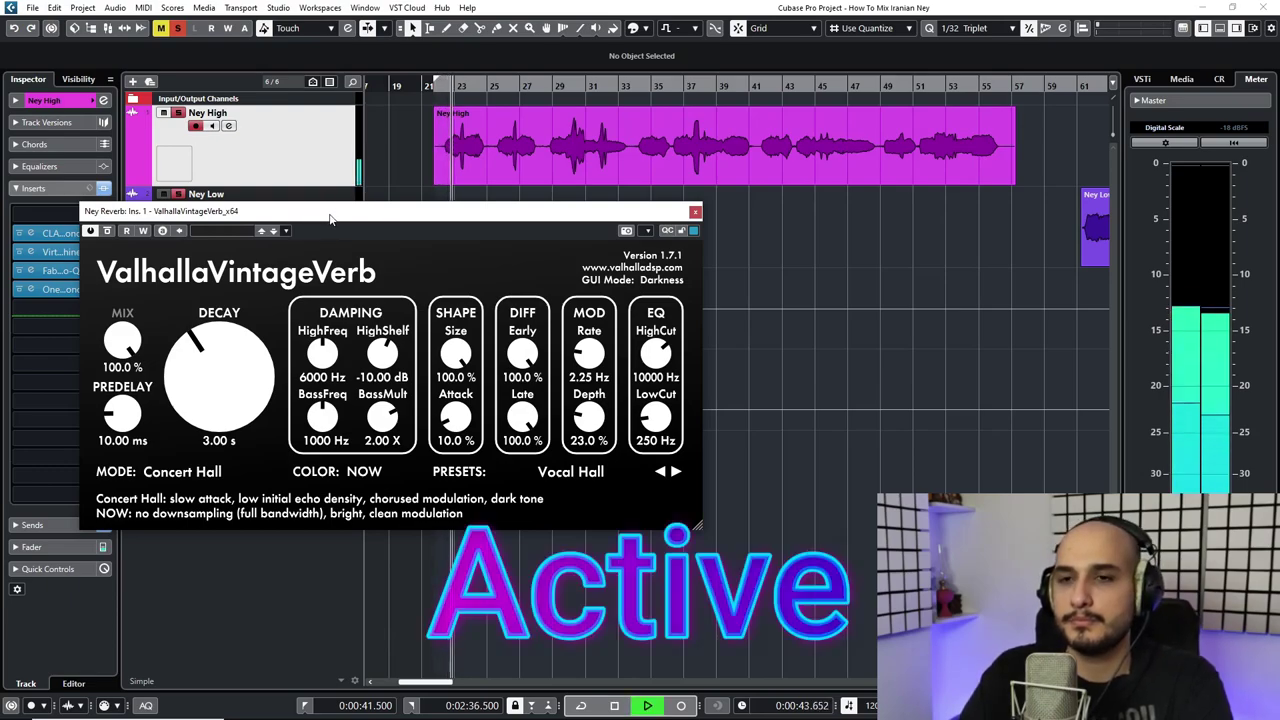
pyautogui.click(108, 231)
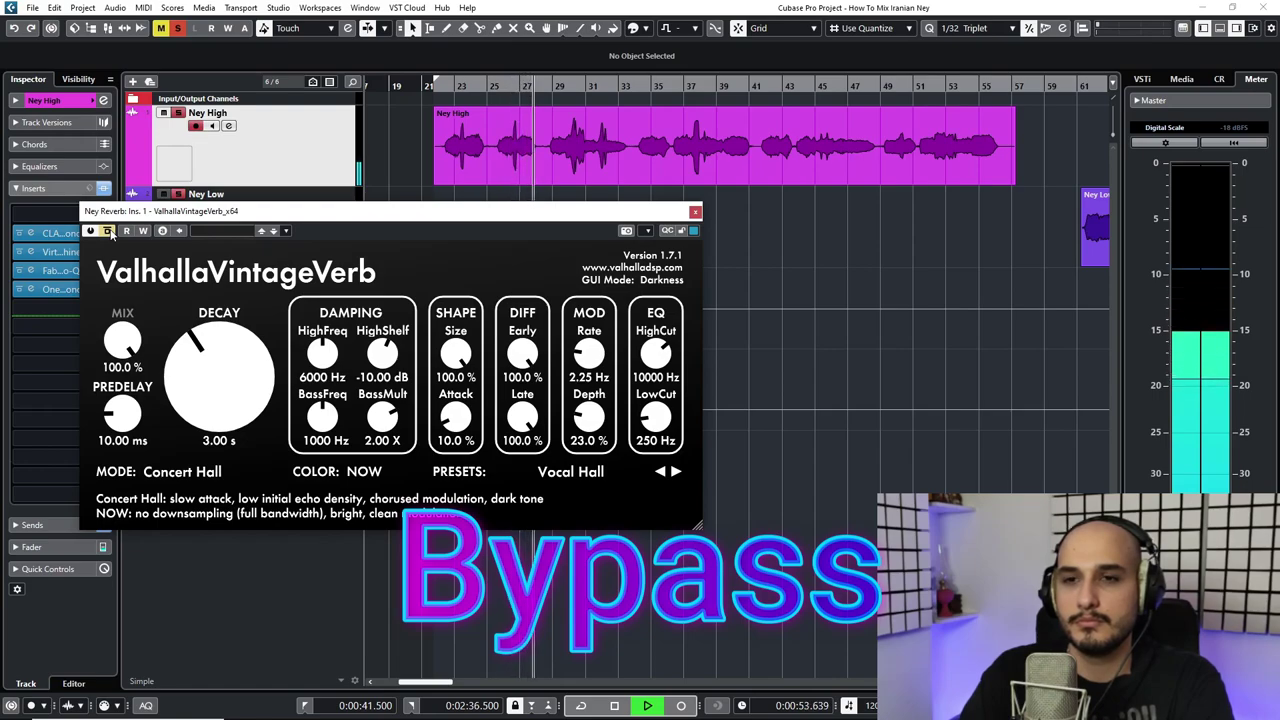
pyautogui.press('space')
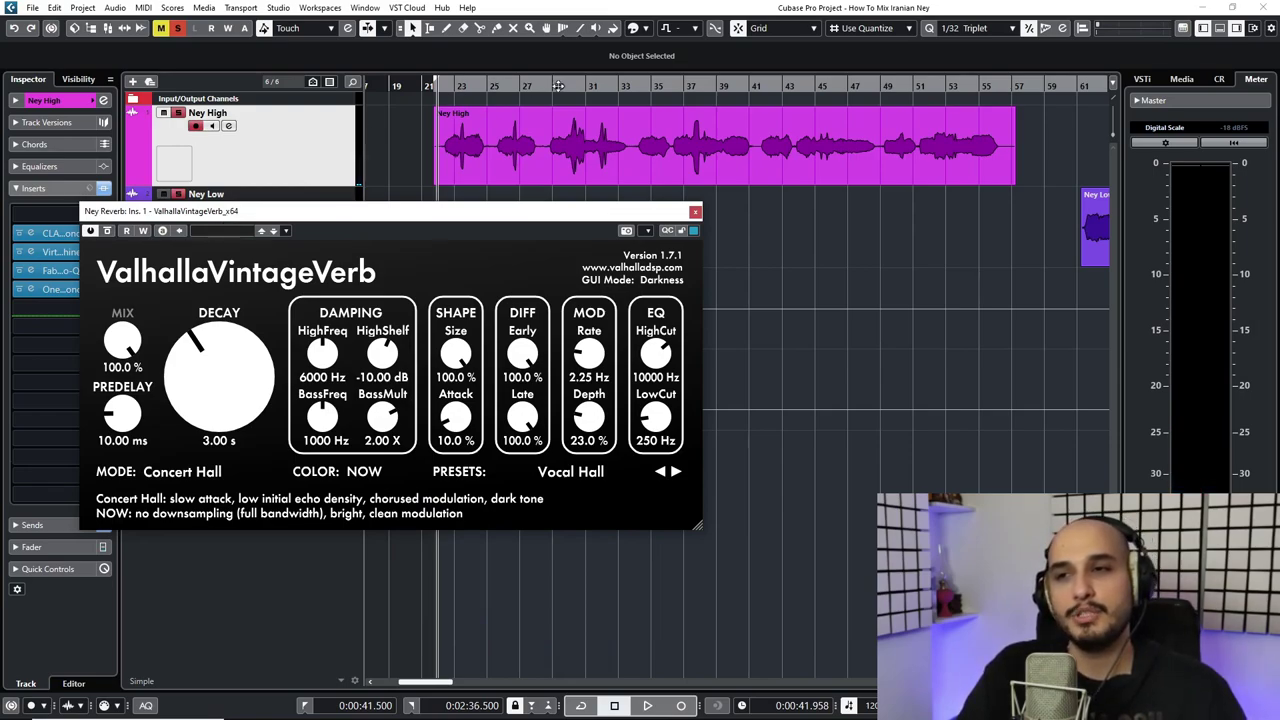
# Step: Select the Ney Low track and place the playhead at the start of its clip, just after bar 61
pyautogui.moveTo(498, 86); pyautogui.dragTo(237, 271)
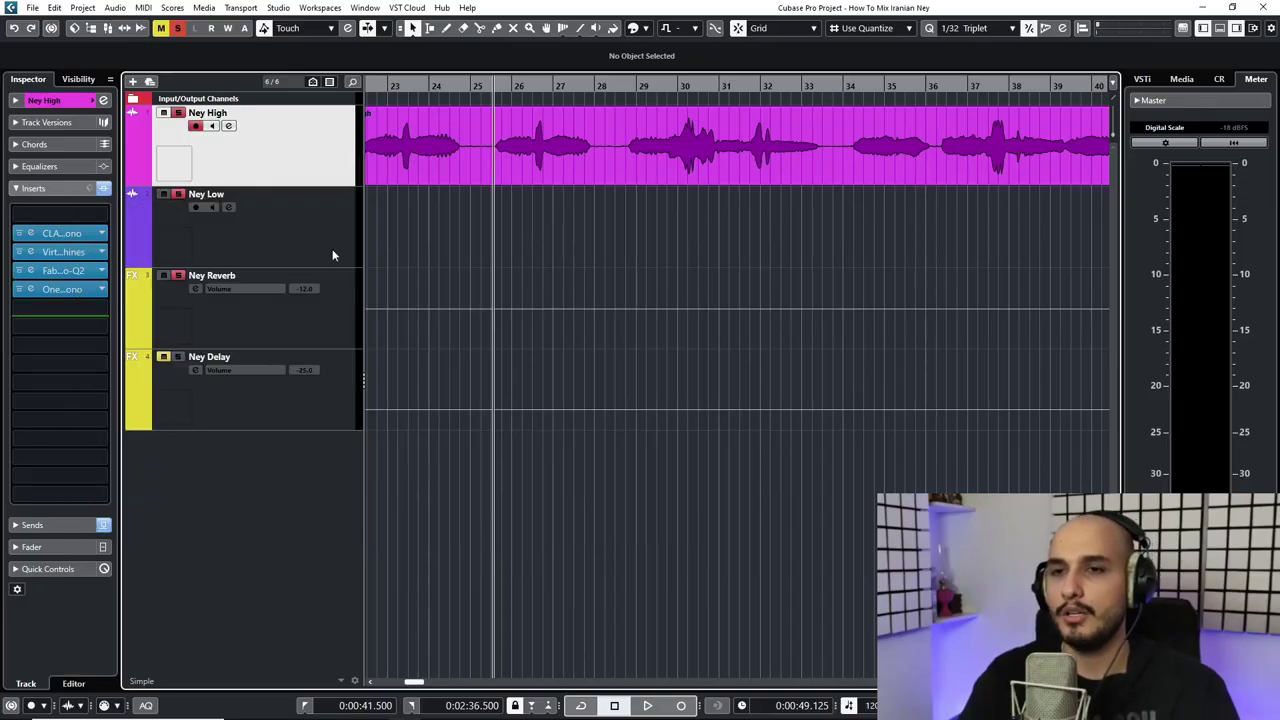
pyautogui.click(333, 252)
pyautogui.scroll(-5, 334, 246)
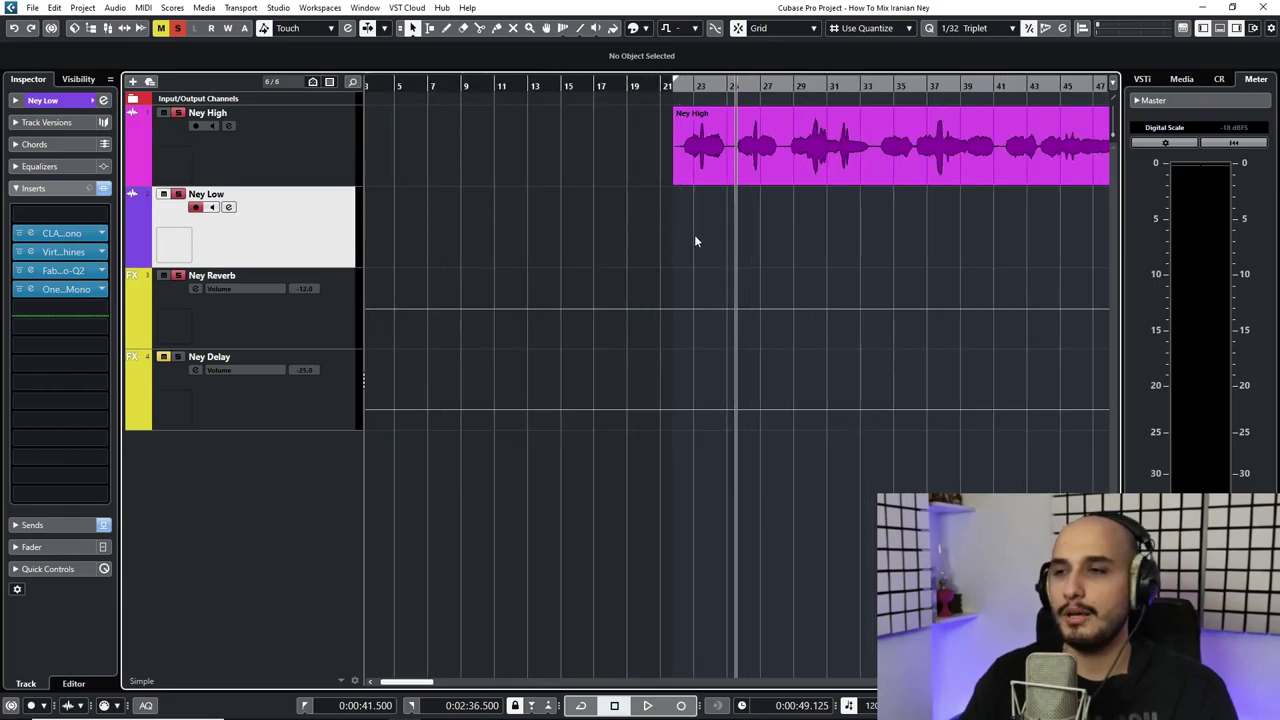
pyautogui.moveTo(774, 88); pyautogui.dragTo(538, 242)
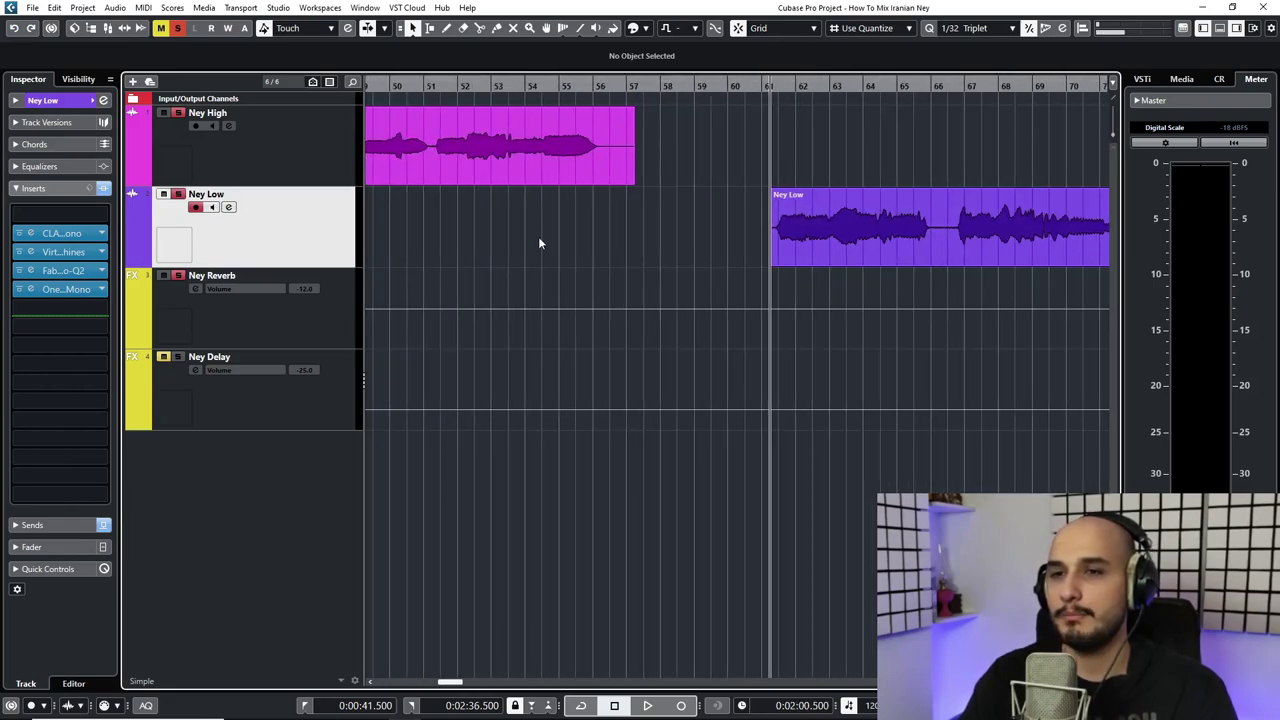
# Step: Show the sends of the Ney Low track to check its routing to the Ney Reverb channel
pyautogui.click(288, 310)
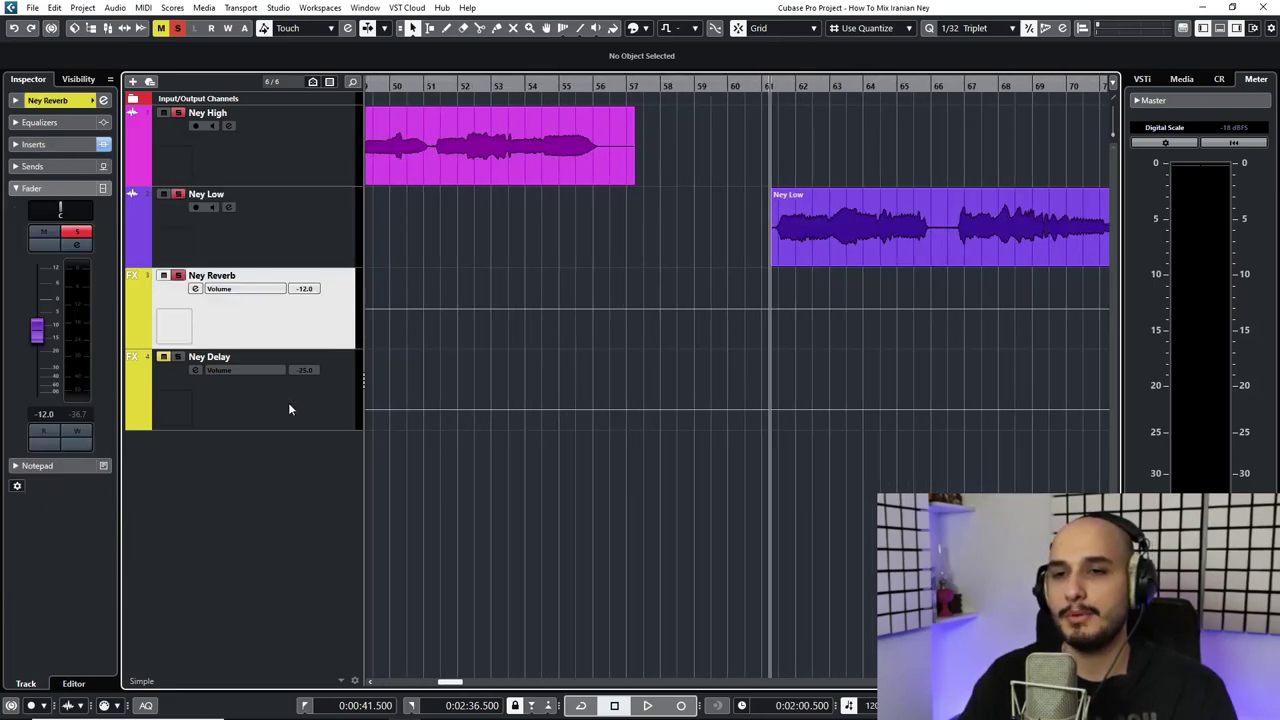
pyautogui.click(233, 211)
pyautogui.click(201, 289)
pyautogui.click(200, 240)
pyautogui.click(32, 525)
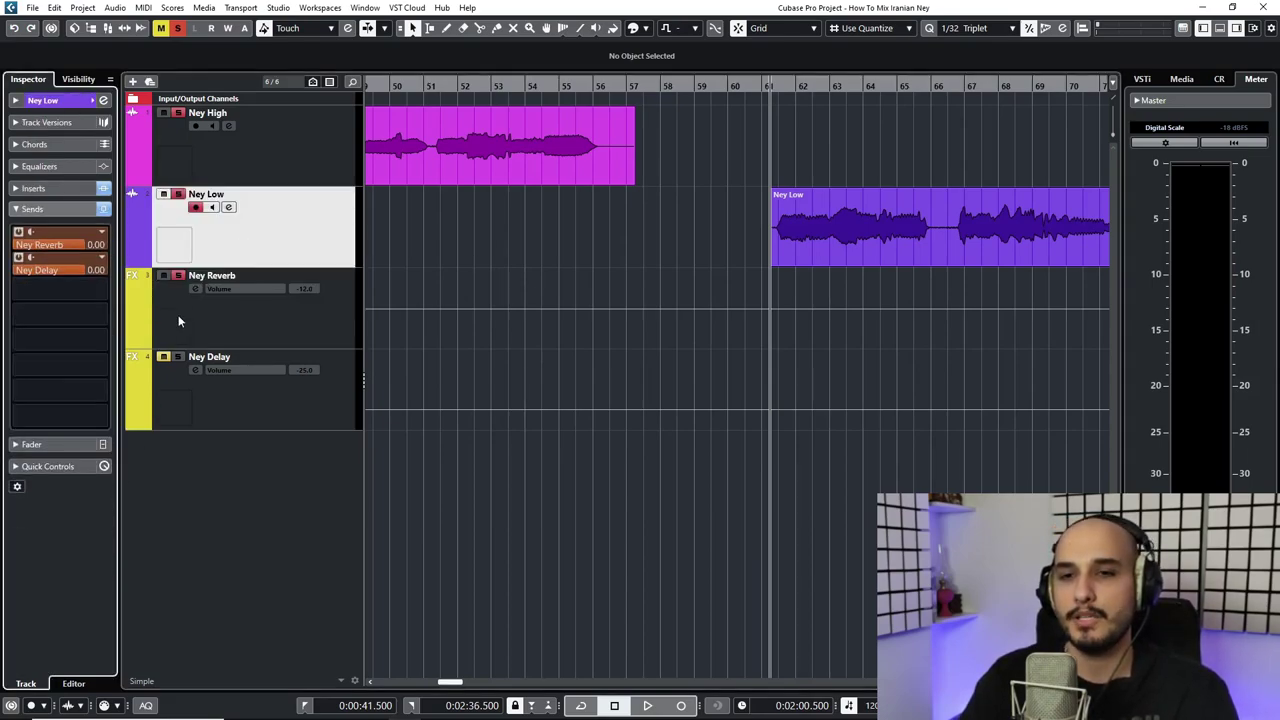
# Step: Play the Ney Low clip from its beginning to hear it with the reverb send, and stop playback
pyautogui.hscroll(5, 557, 289)
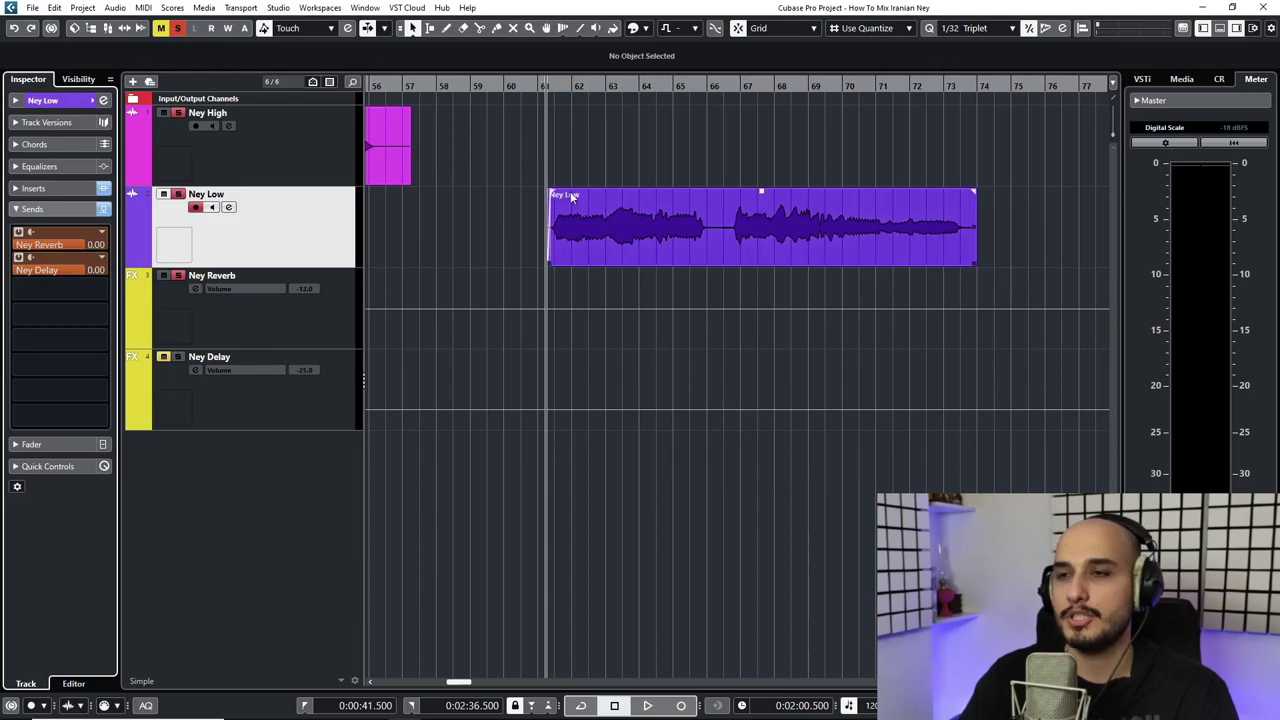
pyautogui.moveTo(546, 91); pyautogui.dragTo(530, 122)
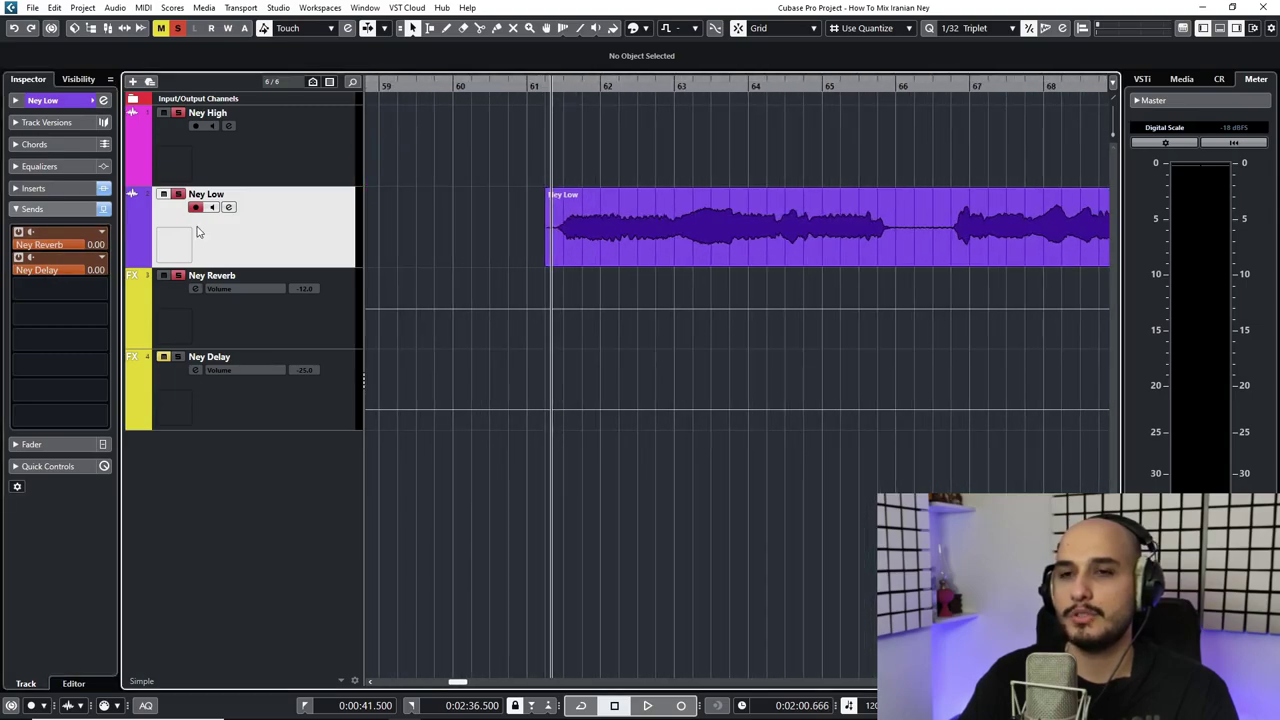
pyautogui.press('space')
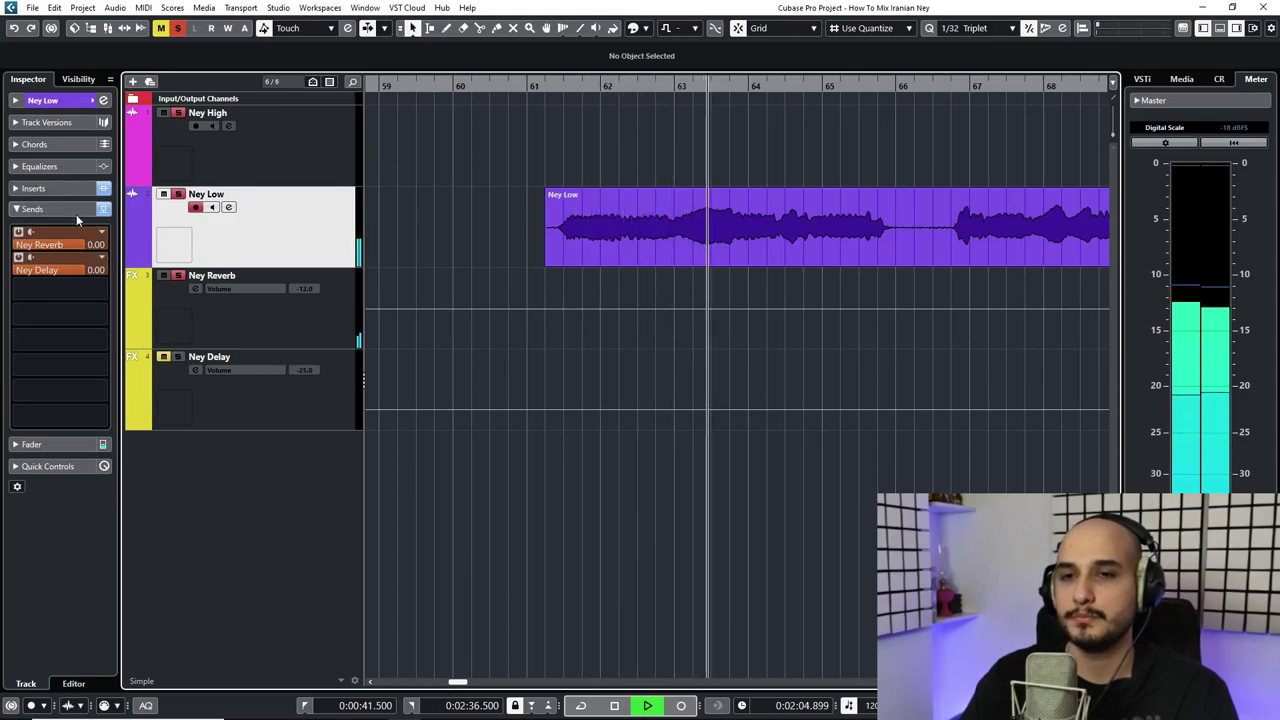
pyautogui.scroll(-3, 683, 226)
pyautogui.scroll(-3, 728, 229)
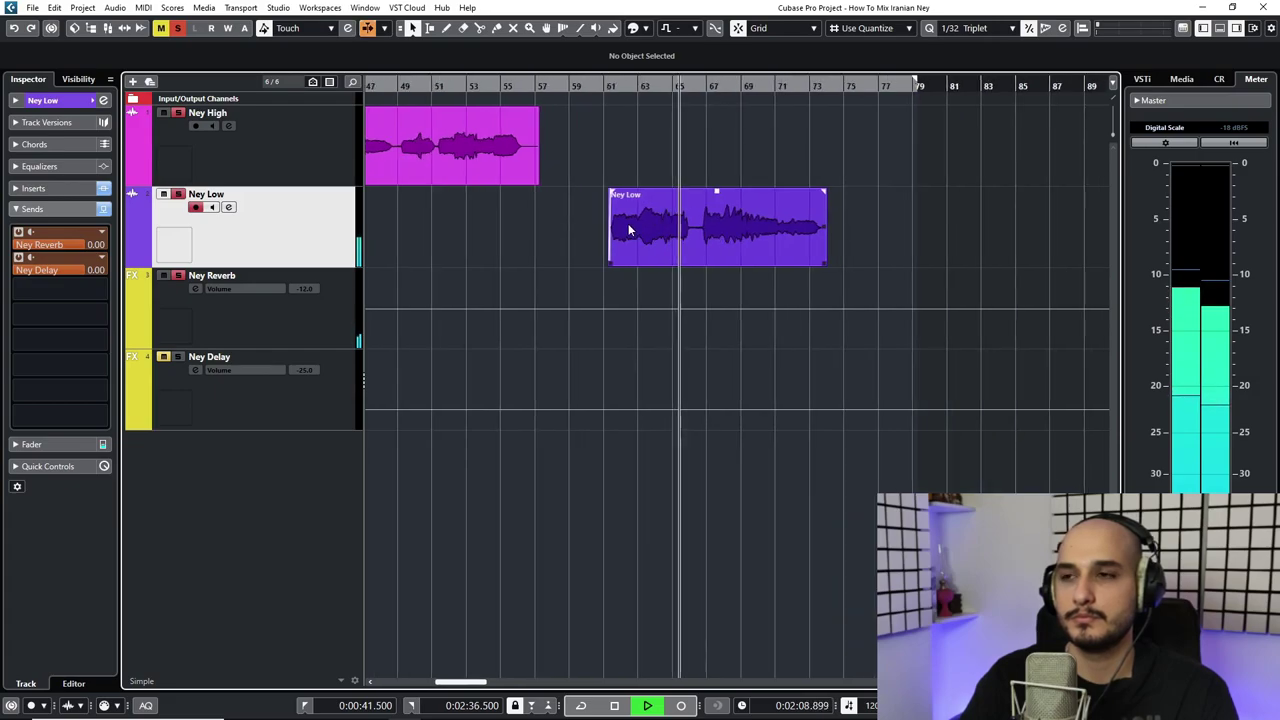
pyautogui.press('space')
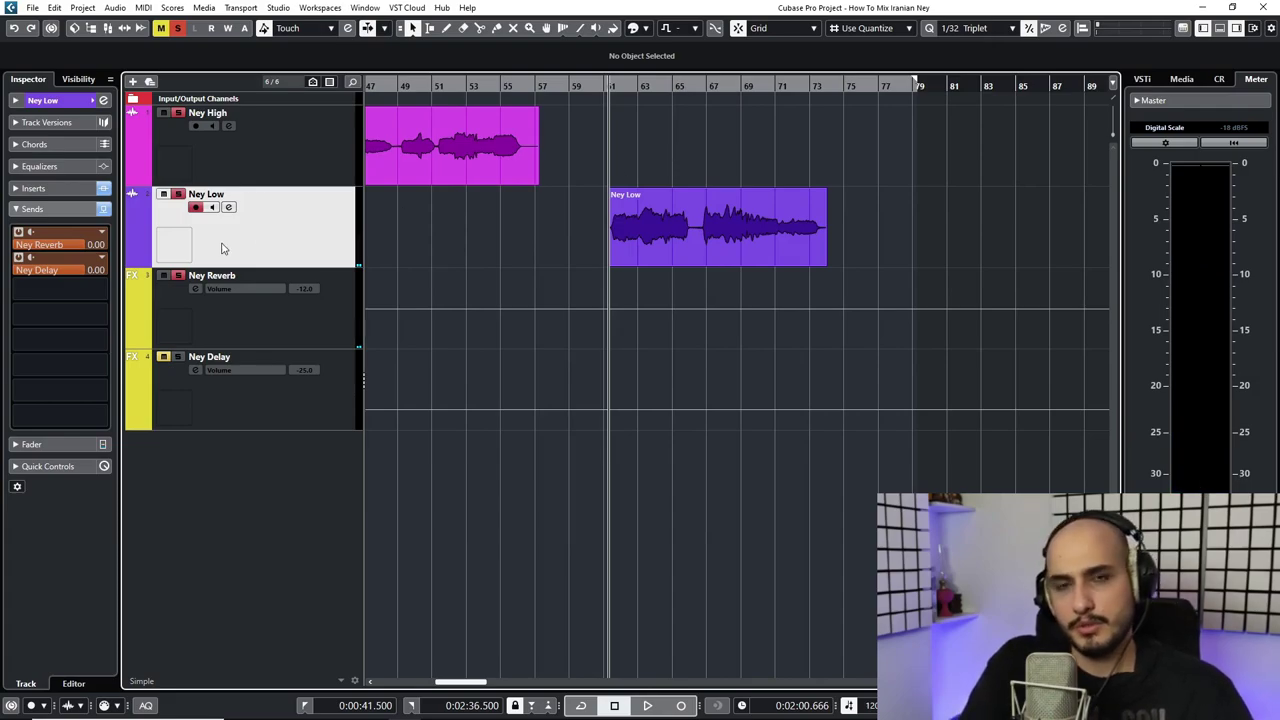
# Step: Reopen the Ney Reverb channel's Pro-Q 2 insert and place its window below the Ney Low track
pyautogui.click(269, 318)
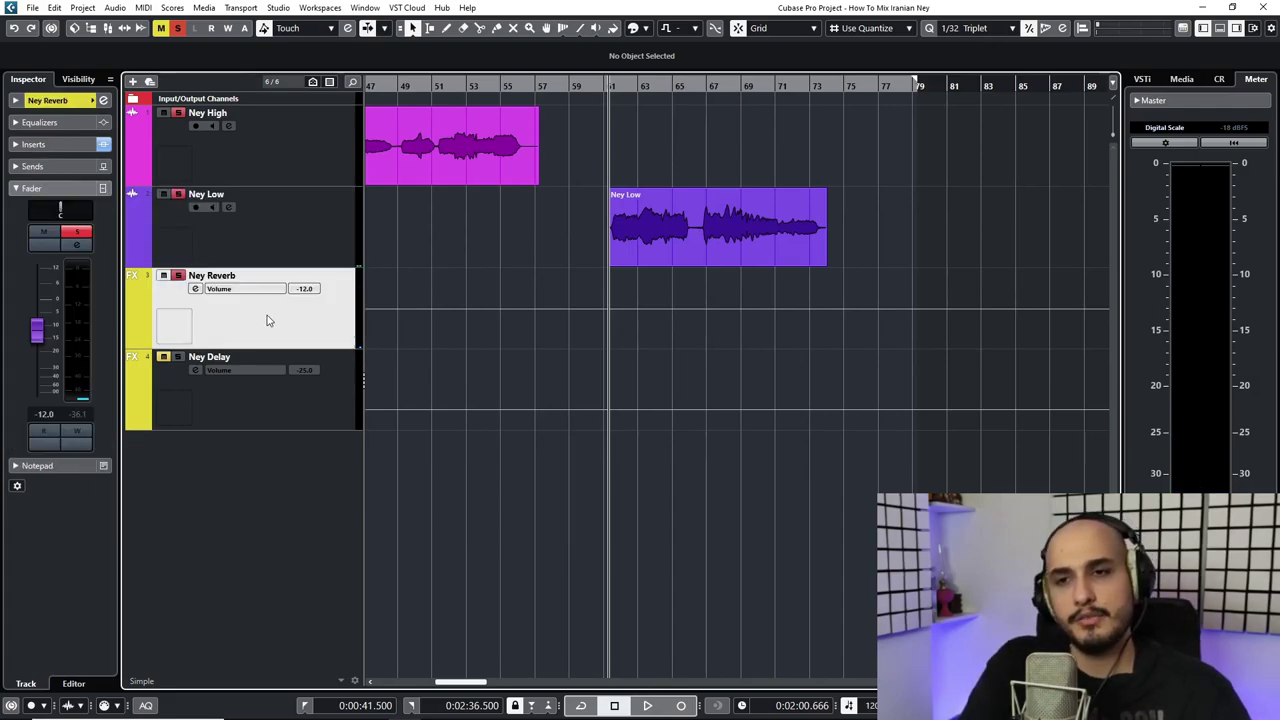
pyautogui.click(59, 104)
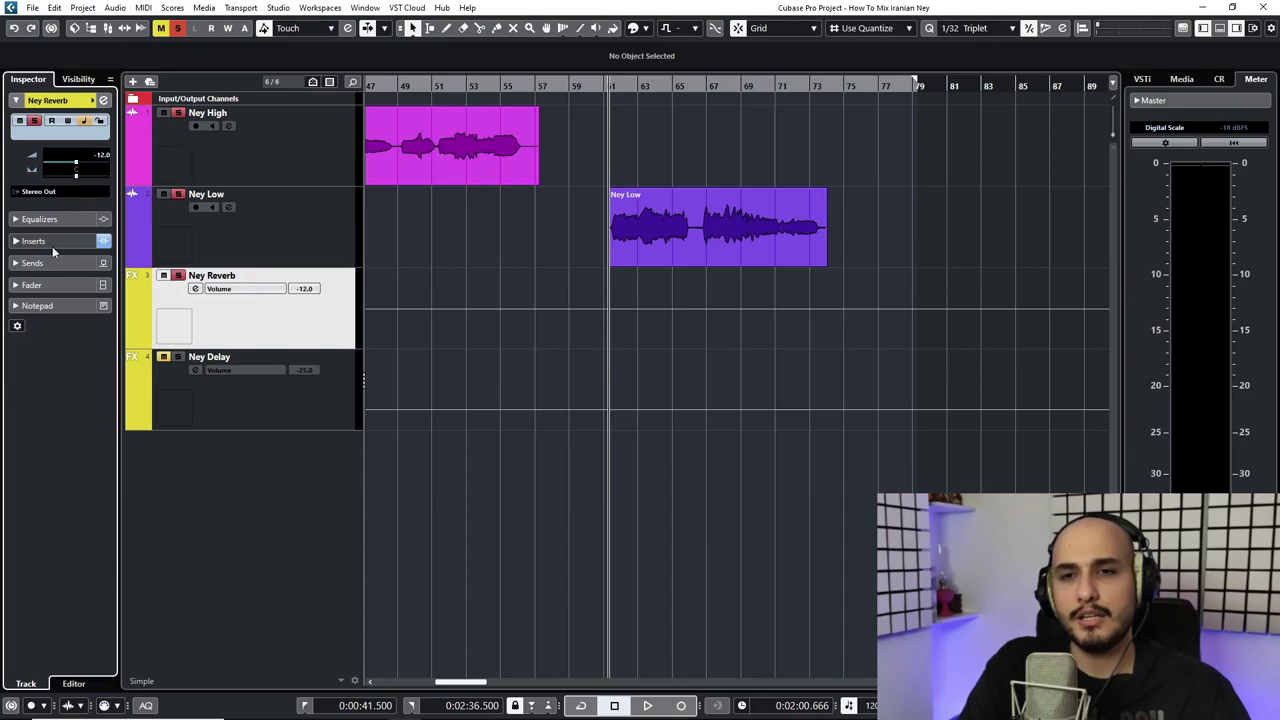
pyautogui.click(52, 244)
pyautogui.click(55, 190)
pyautogui.moveTo(404, 188); pyautogui.dragTo(358, 300)
# Step: Open the Ney Low track's Pro-Q 2, compare its EQ cuts with the Ney Reverb channel's EQ, and close both equalizers
pyautogui.click(320, 240)
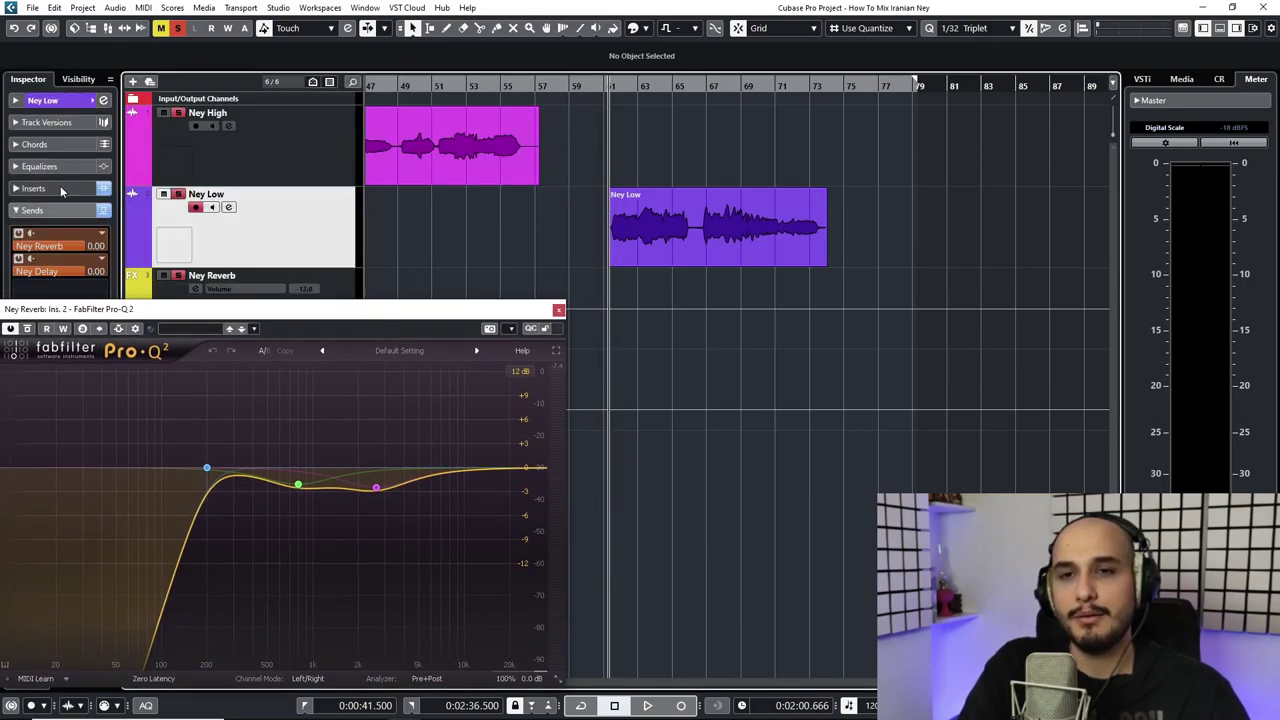
pyautogui.click(60, 187)
pyautogui.click(55, 271)
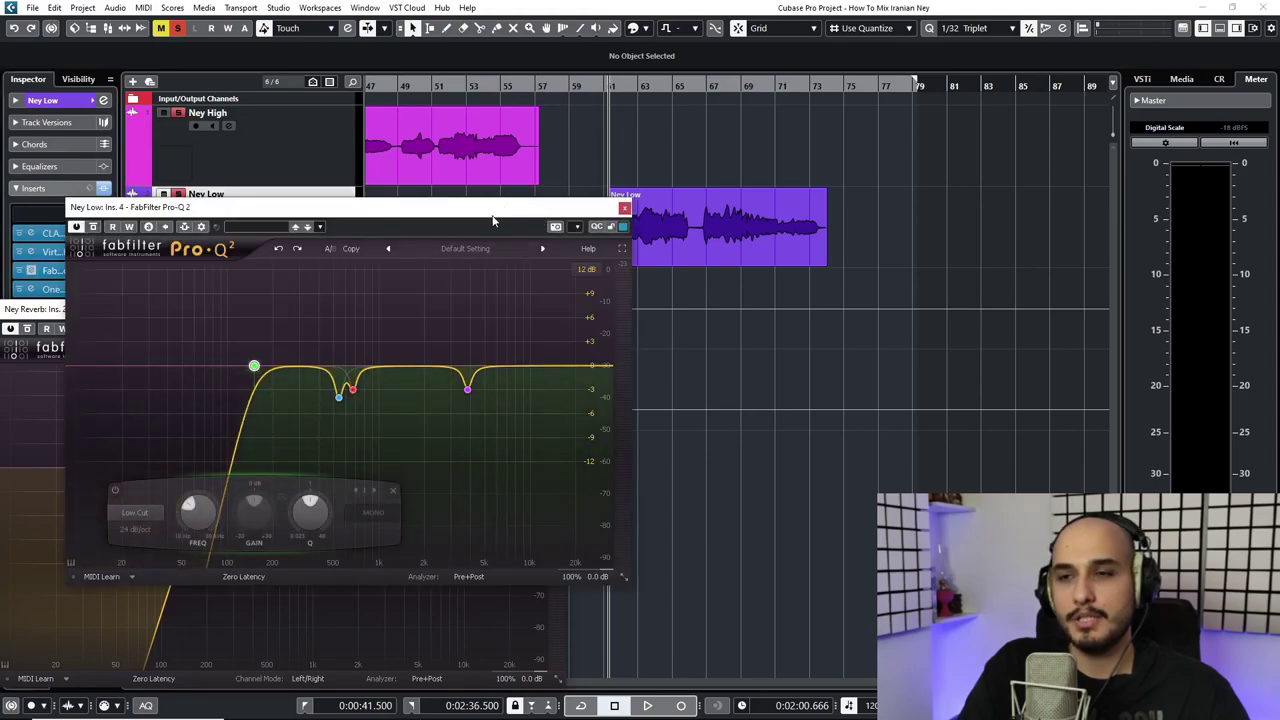
pyautogui.moveTo(250, 206); pyautogui.dragTo(197, 22)
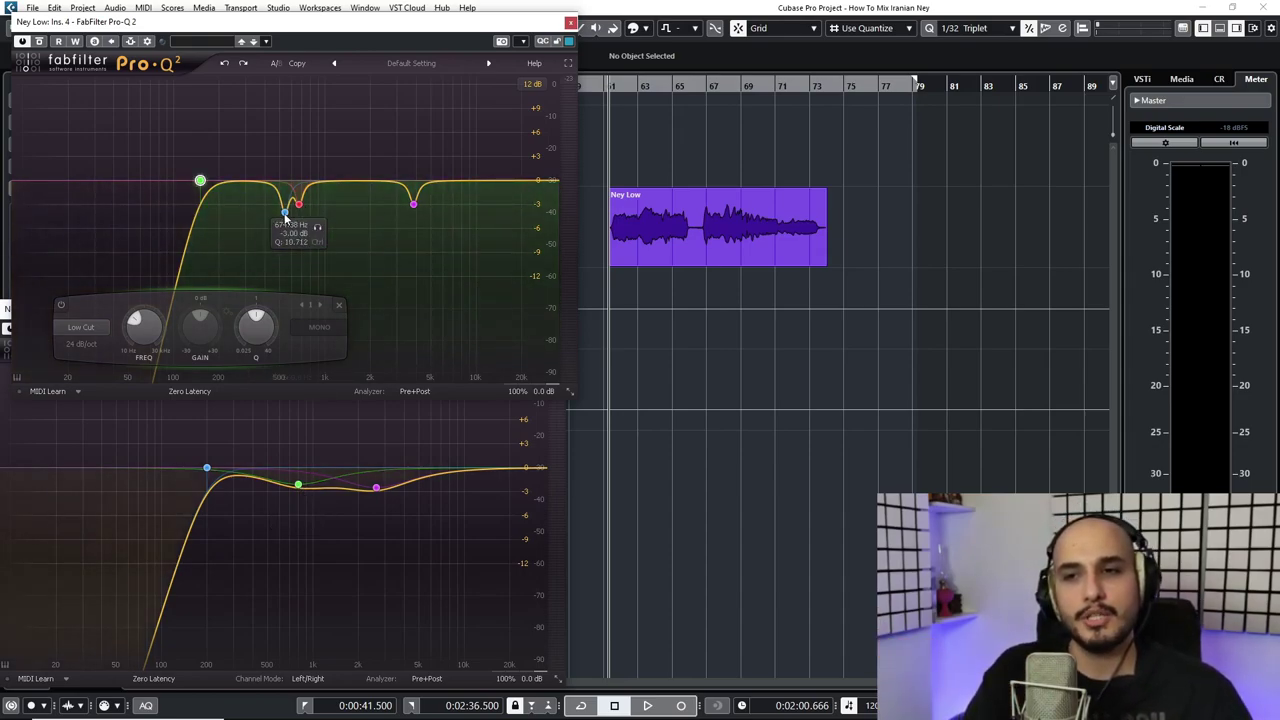
pyautogui.click(570, 21)
pyautogui.click(570, 303)
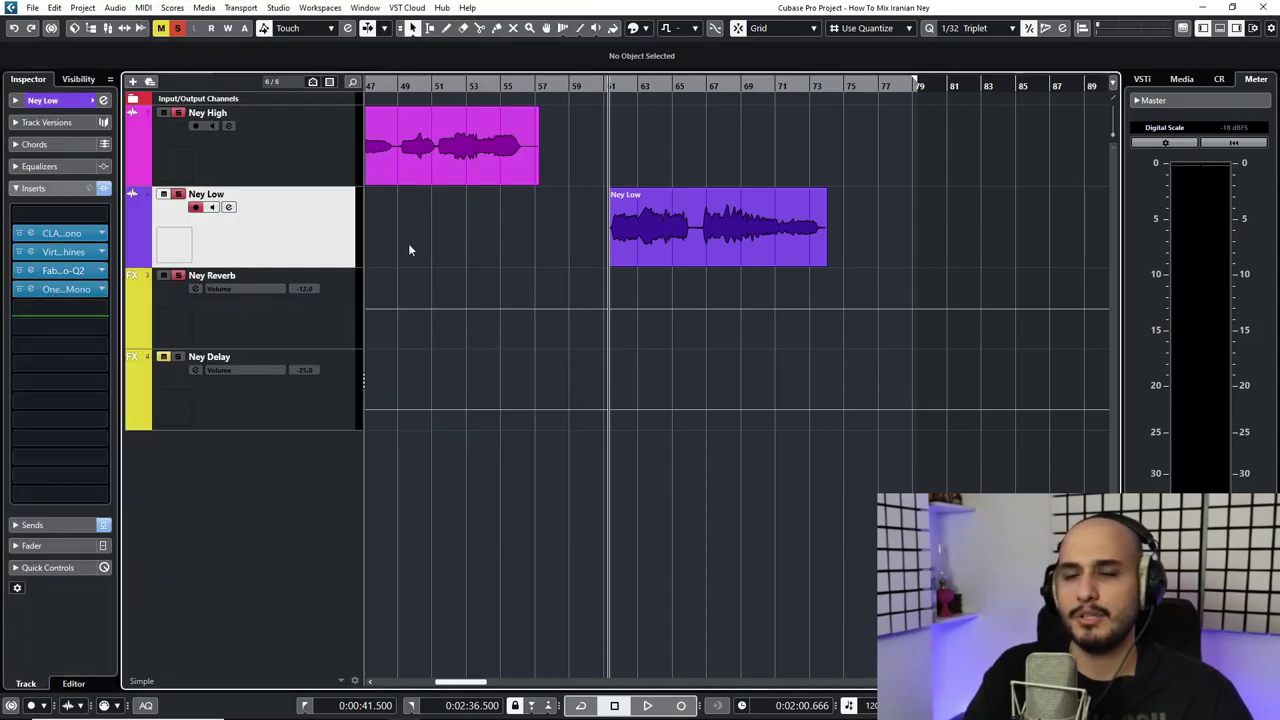
# Step: Play the second phrase of the Ney Low clip with the Ney Reverb channel active and with it bypassed to compare the sound
pyautogui.moveTo(687, 86); pyautogui.dragTo(690, 175)
pyautogui.click(211, 319)
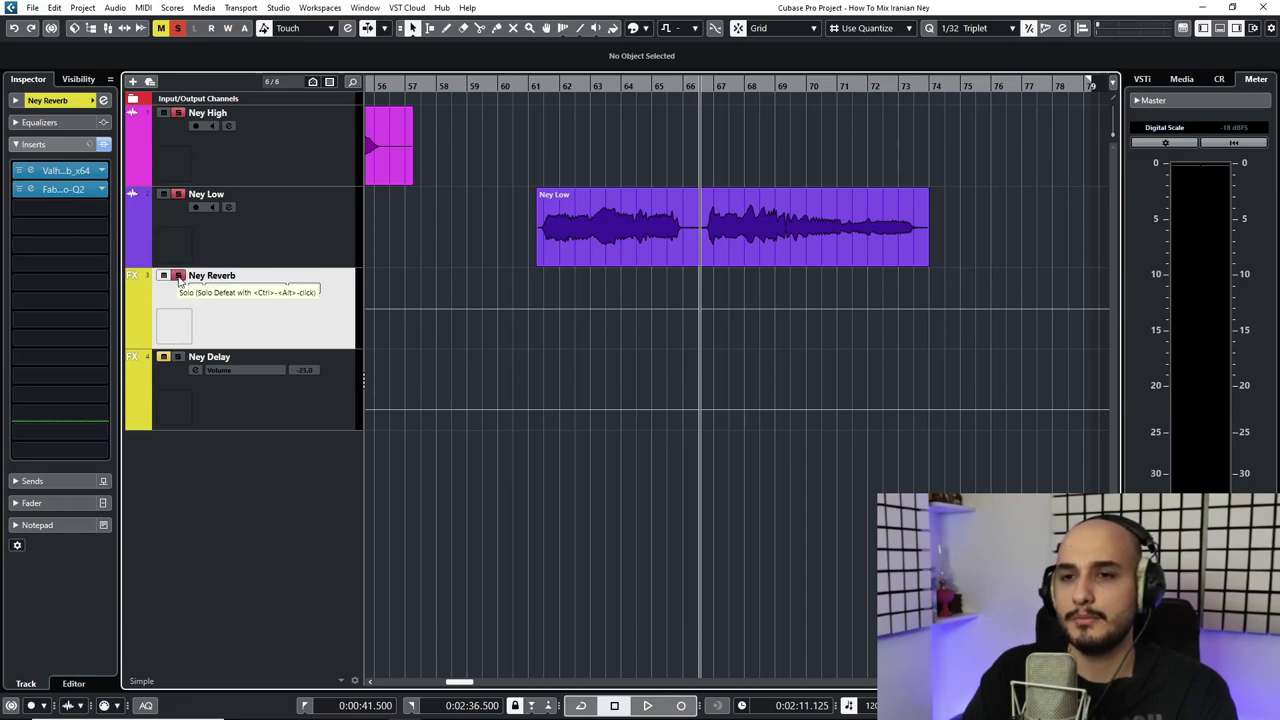
pyautogui.press('space')
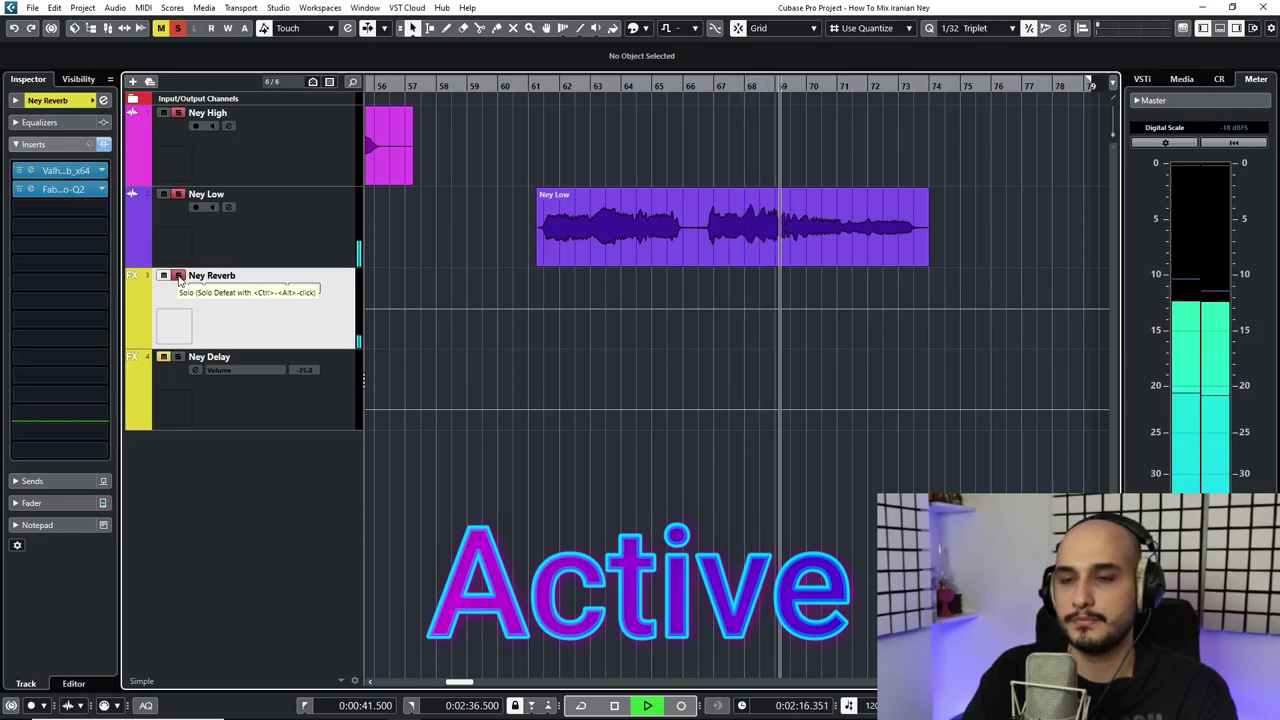
pyautogui.press('space')
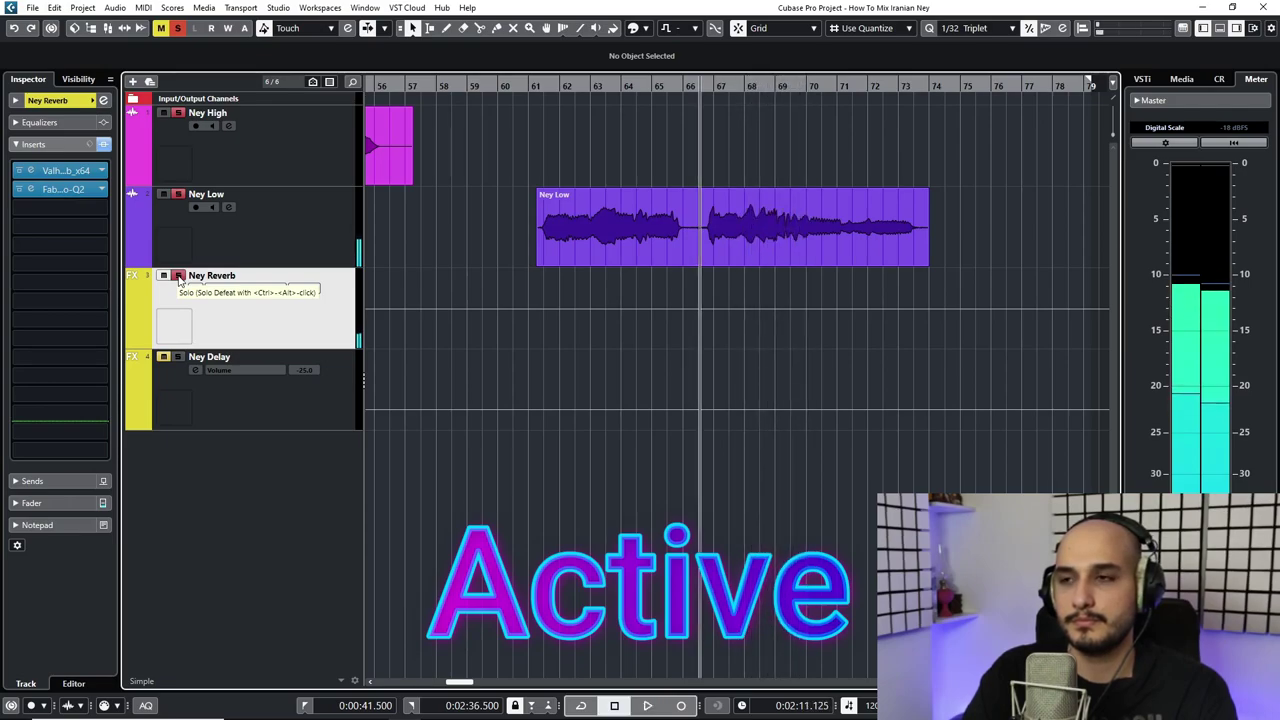
pyautogui.press('space')
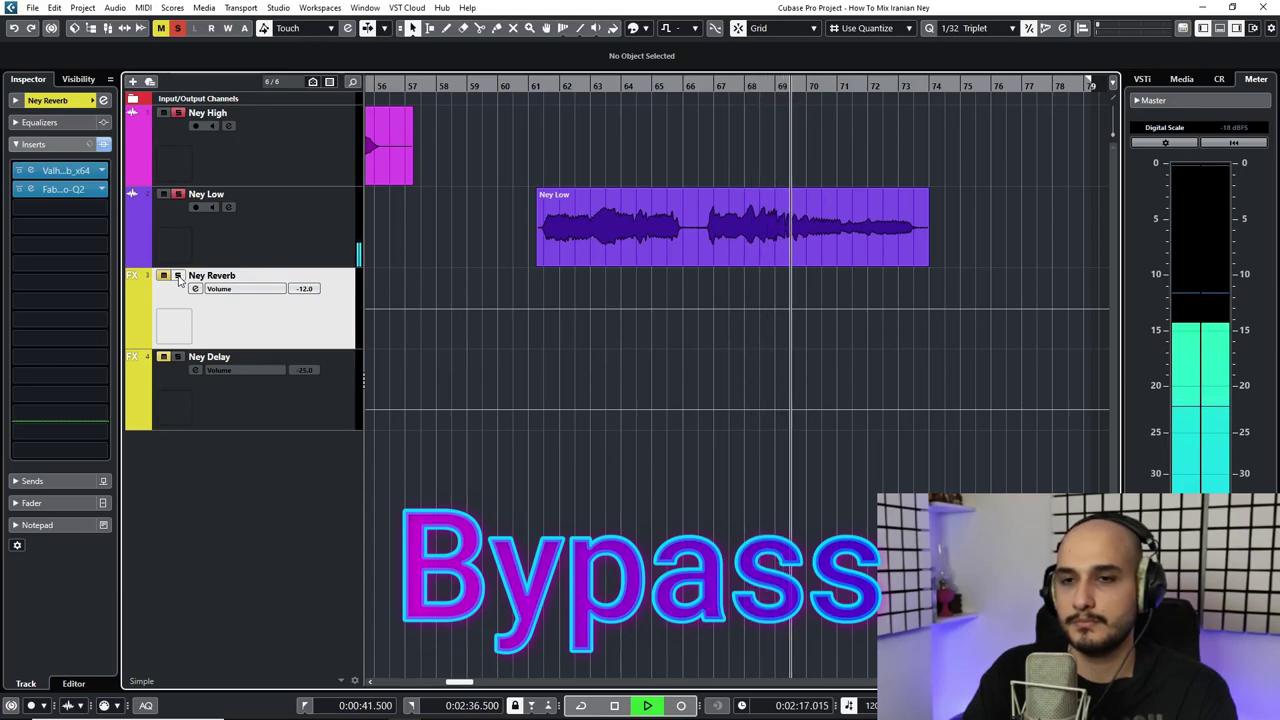
pyautogui.press('space')
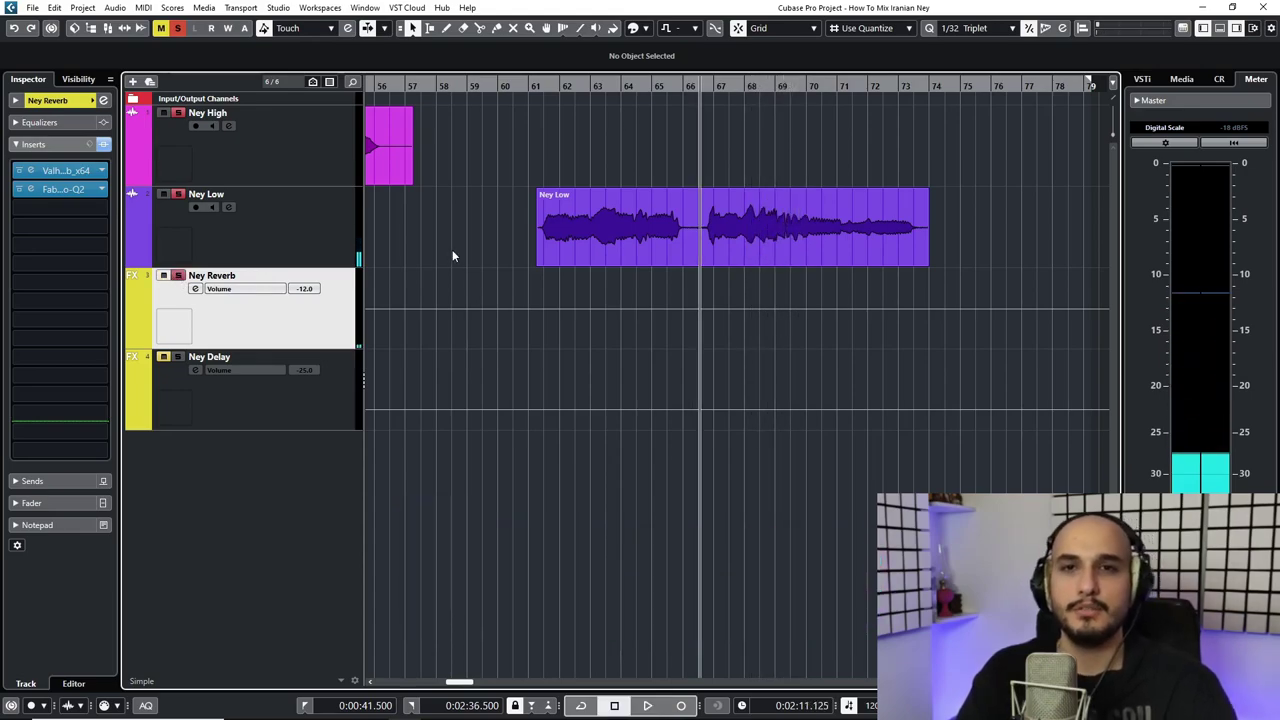
# Step: Place the cursor at the start of the Ney High clip and review the Ney Delay channel's H-Delay settings, closing the plugin window when done
pyautogui.click(347, 241)
pyautogui.hscroll(-2, 540, 238)
pyautogui.moveTo(570, 238); pyautogui.dragTo(610, 252)
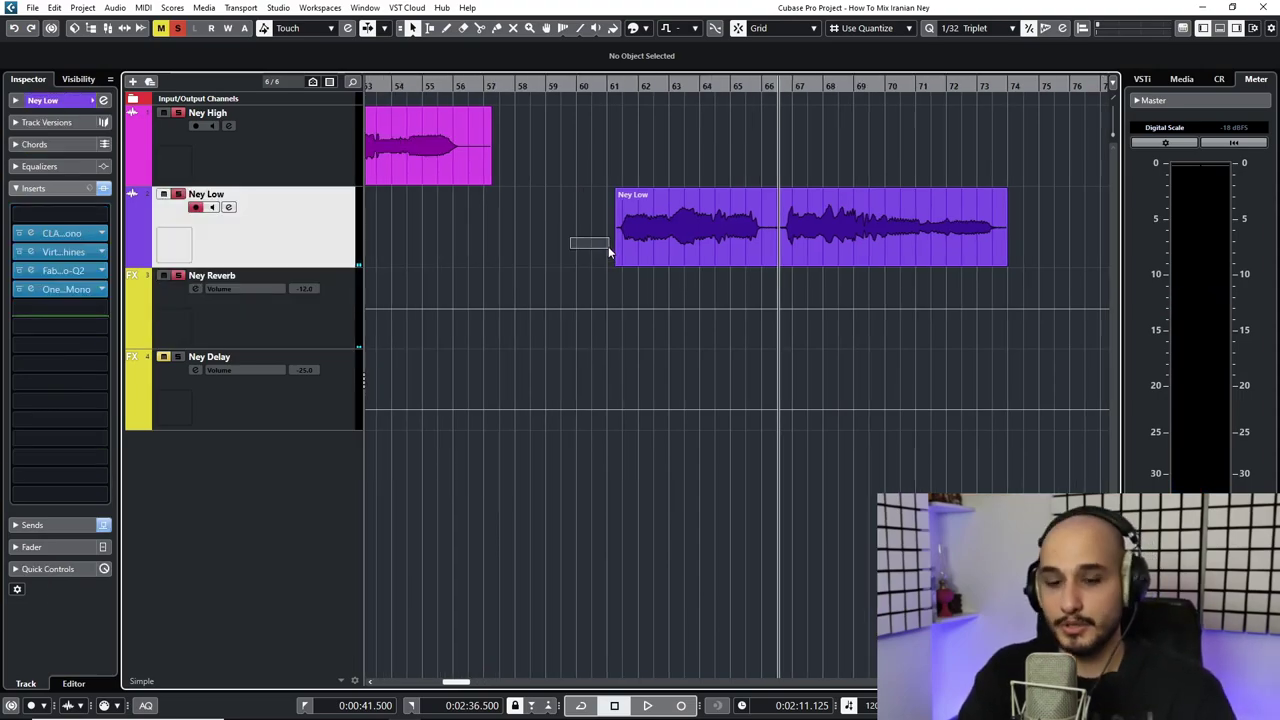
pyautogui.scroll(-8, 530, 245)
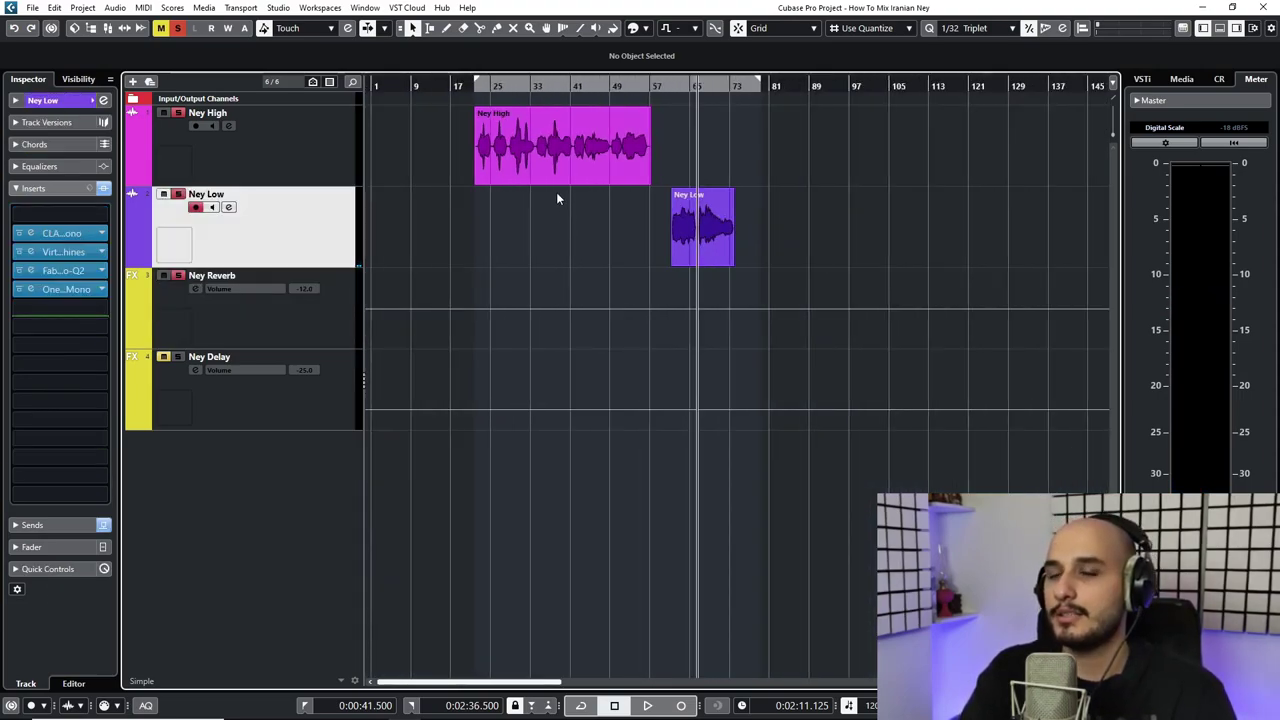
pyautogui.moveTo(481, 88); pyautogui.dragTo(510, 234)
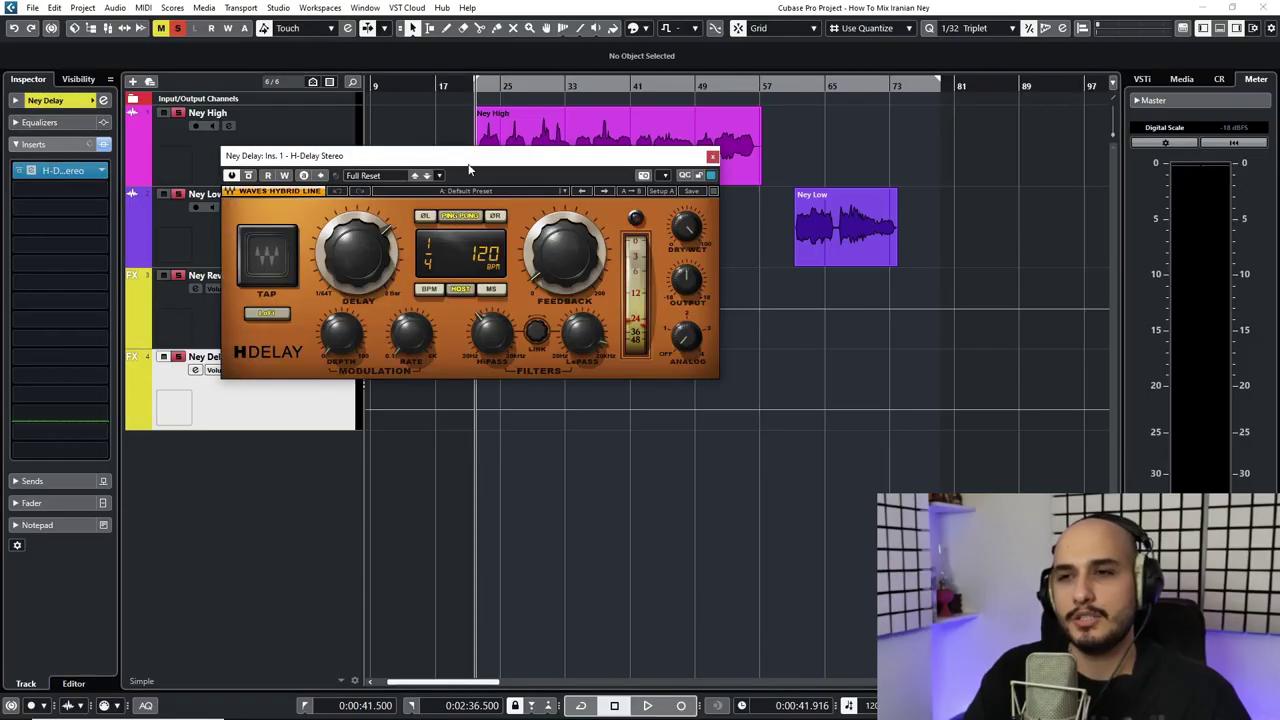
pyautogui.moveTo(469, 170); pyautogui.dragTo(362, 97)
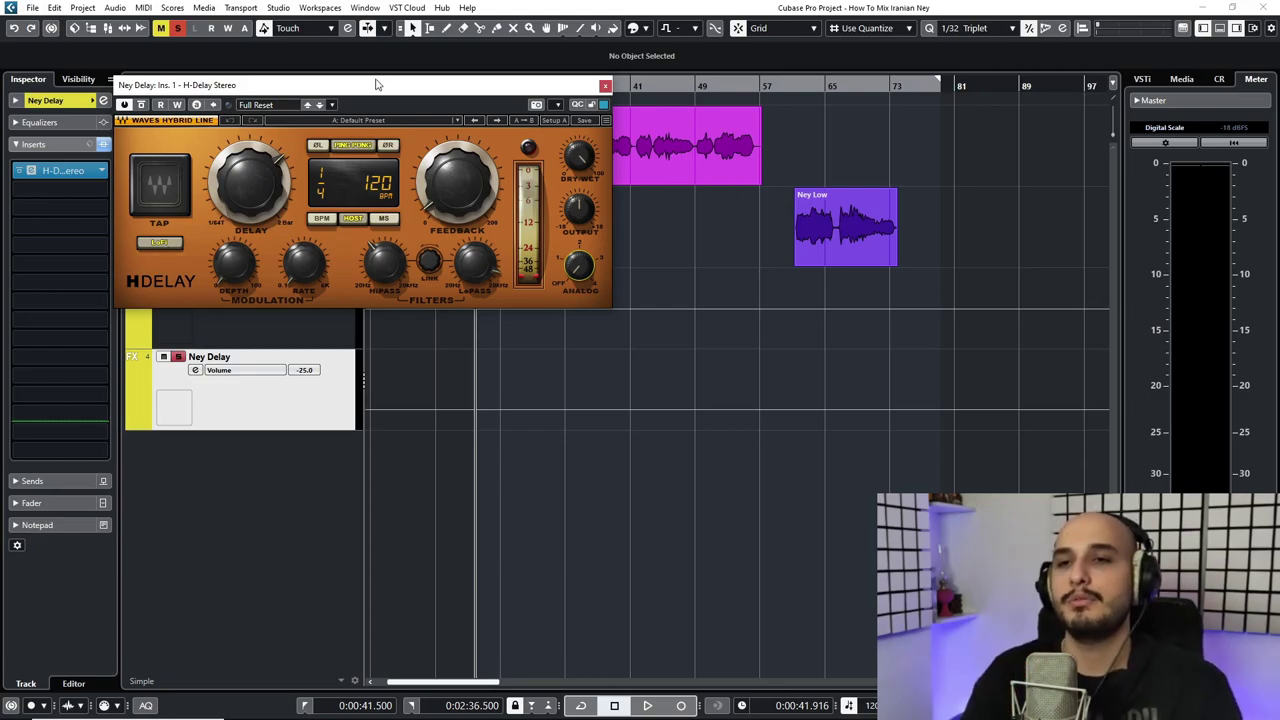
pyautogui.click(605, 87)
# Step: Set the Ney Delay channel's fader to 0 dB and take the Ney Reverb channel out of solo
pyautogui.click(289, 223)
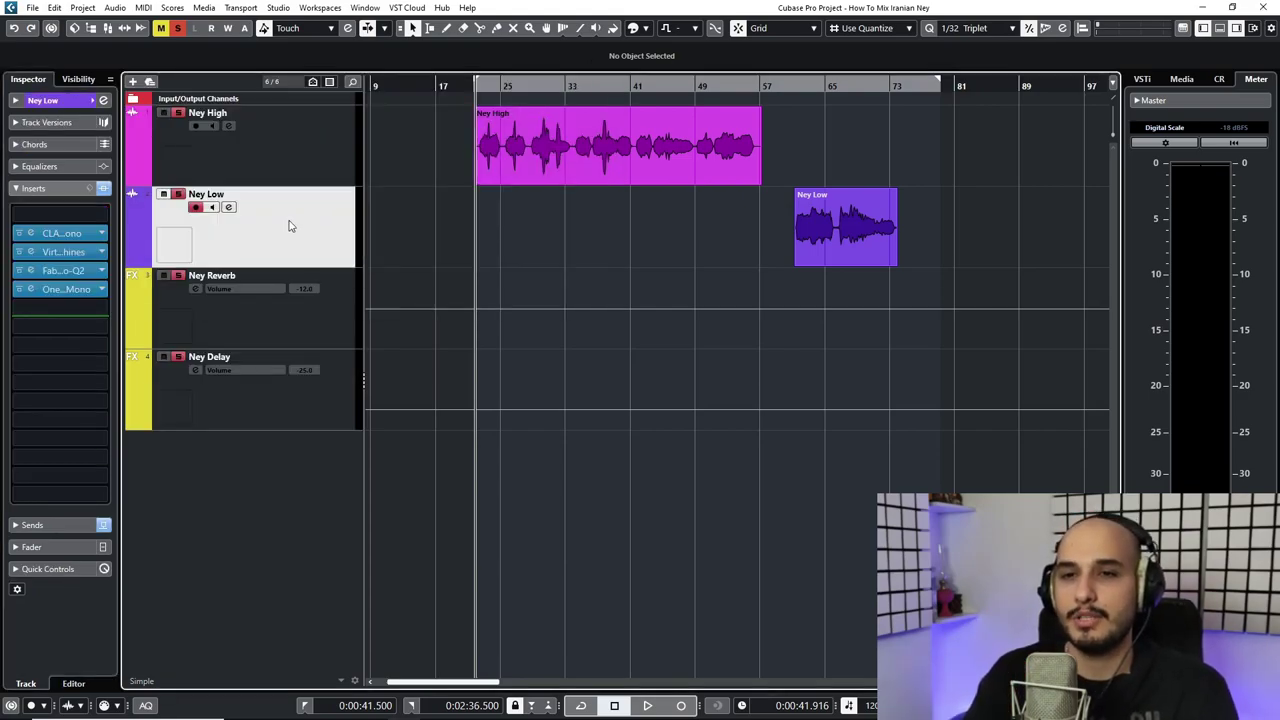
pyautogui.click(310, 170)
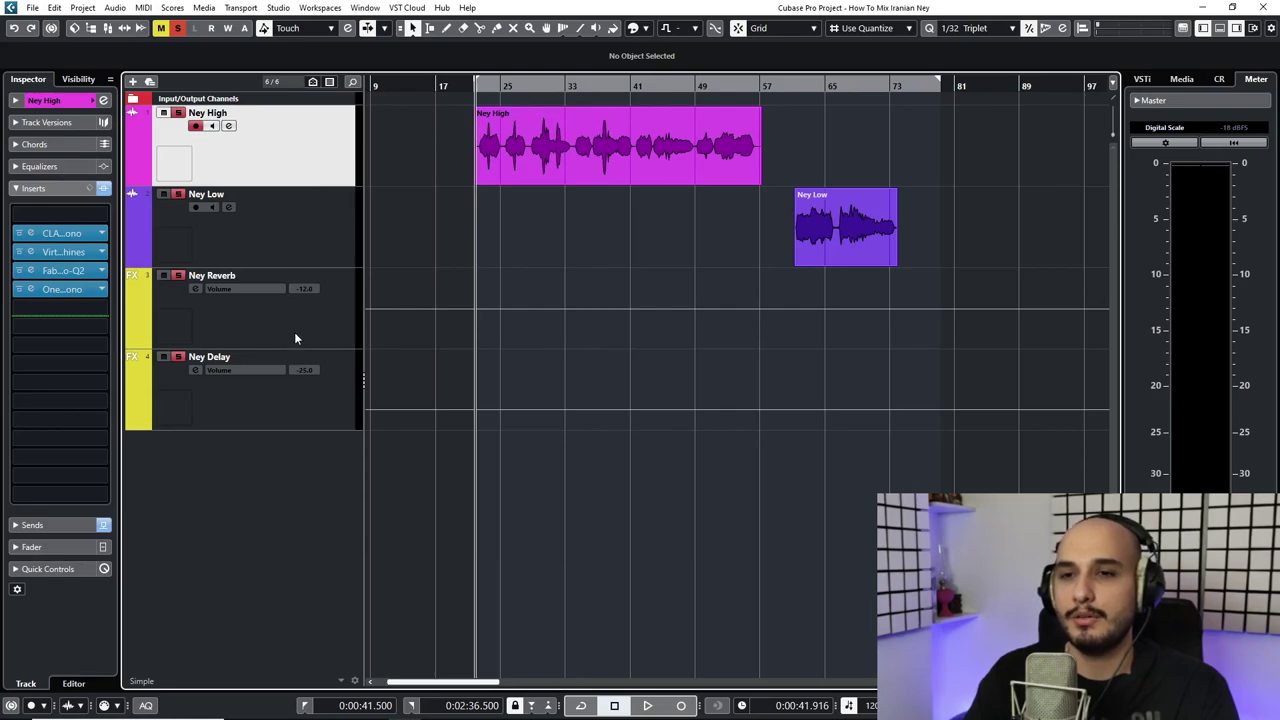
pyautogui.click(258, 403)
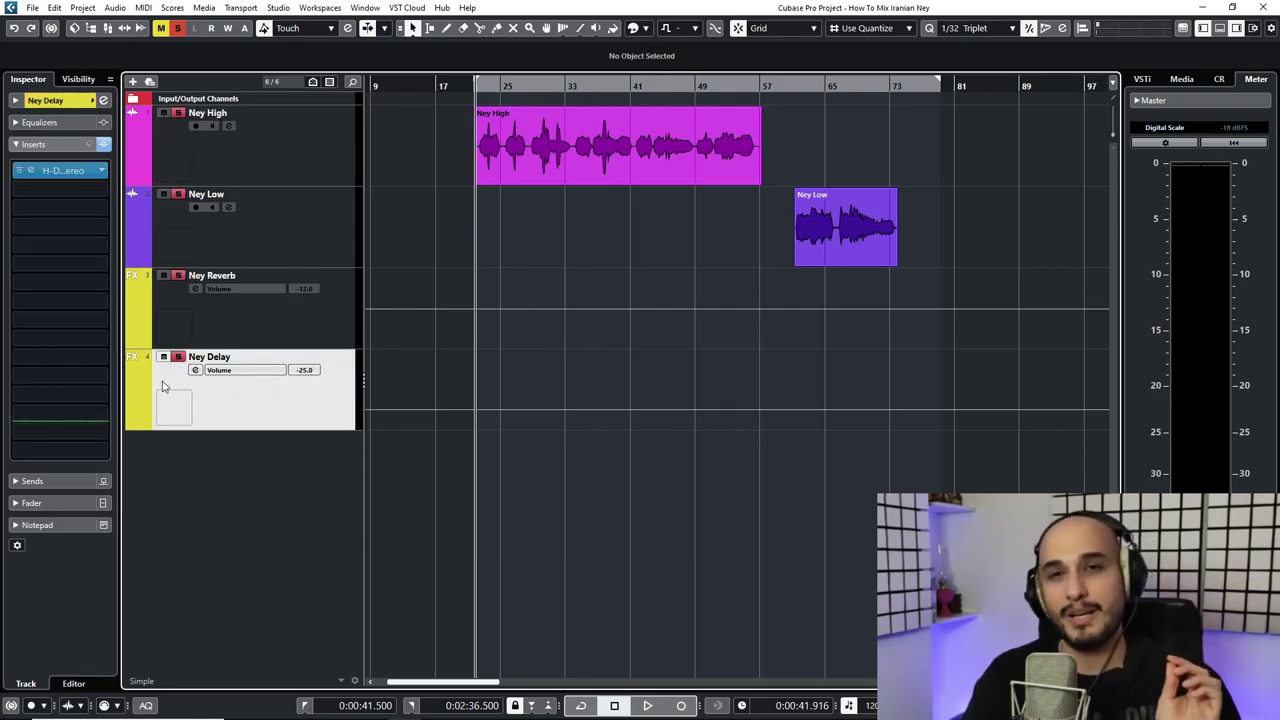
pyautogui.click(56, 506)
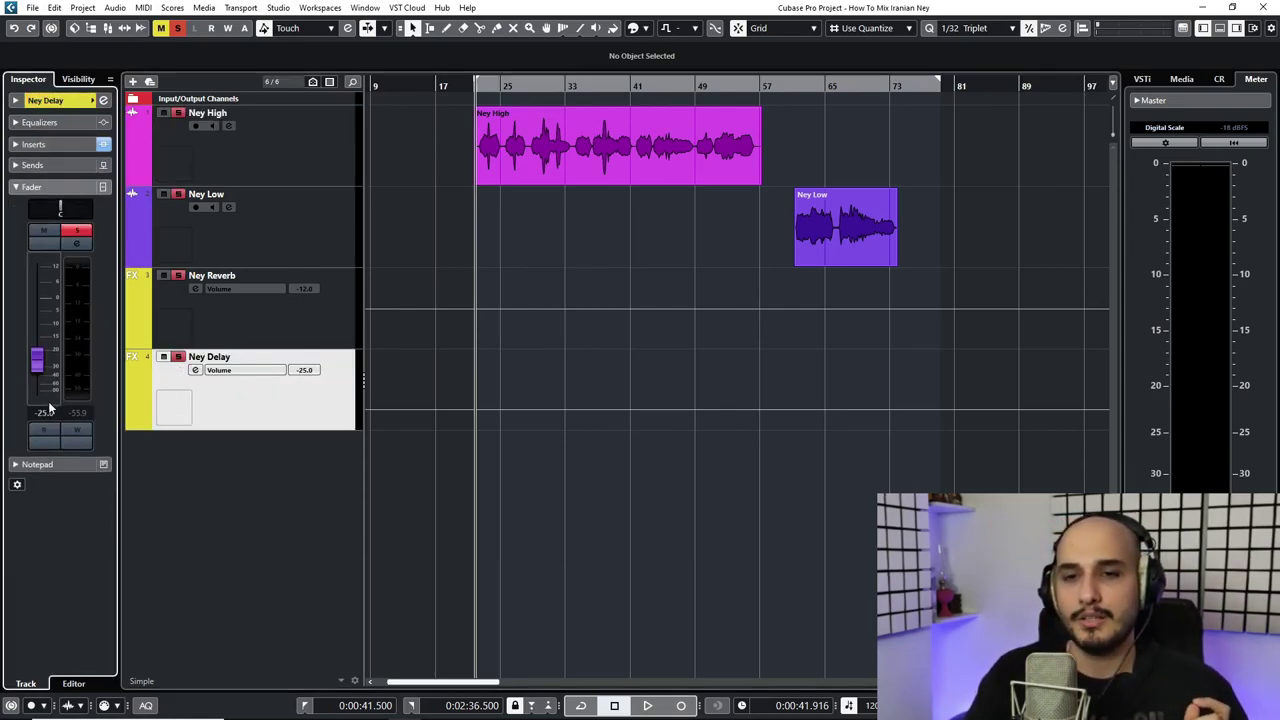
pyautogui.write('0')
pyautogui.press('Return')
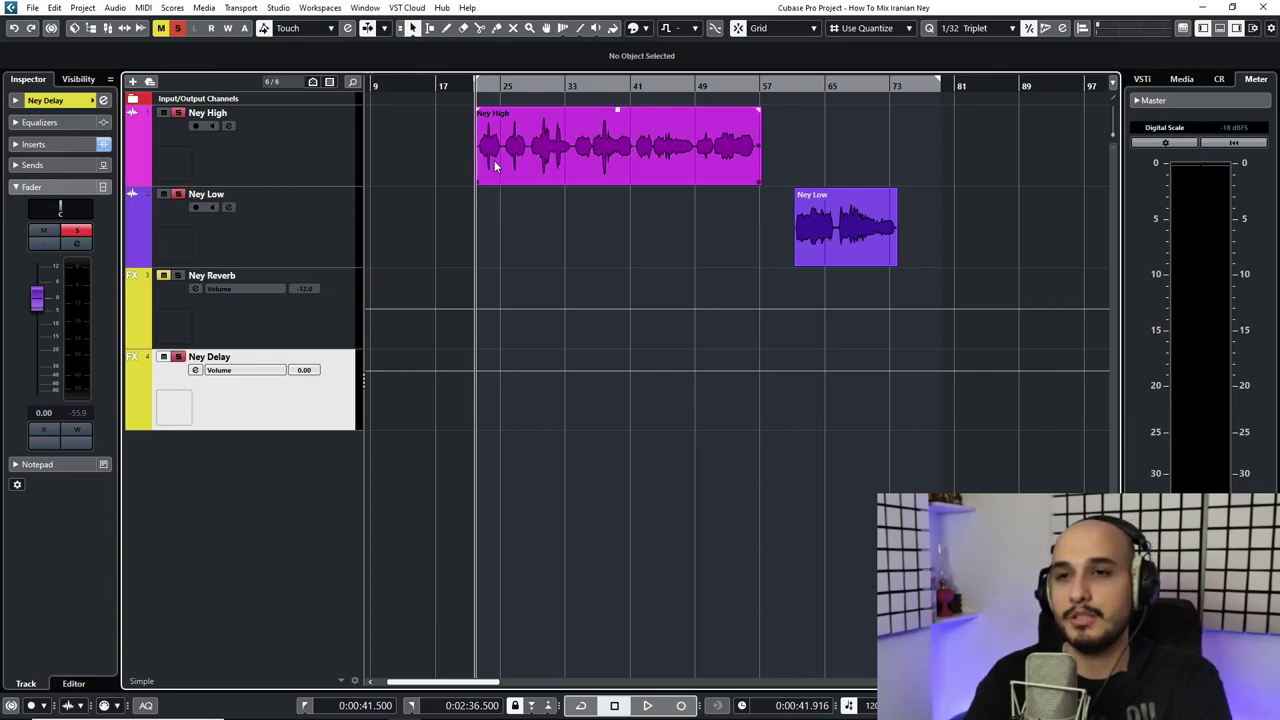
# Step: Play the Ney High clip's opening to hear the delay without reverb, and set the Ney Delay volume to -25 dB
pyautogui.press('space')
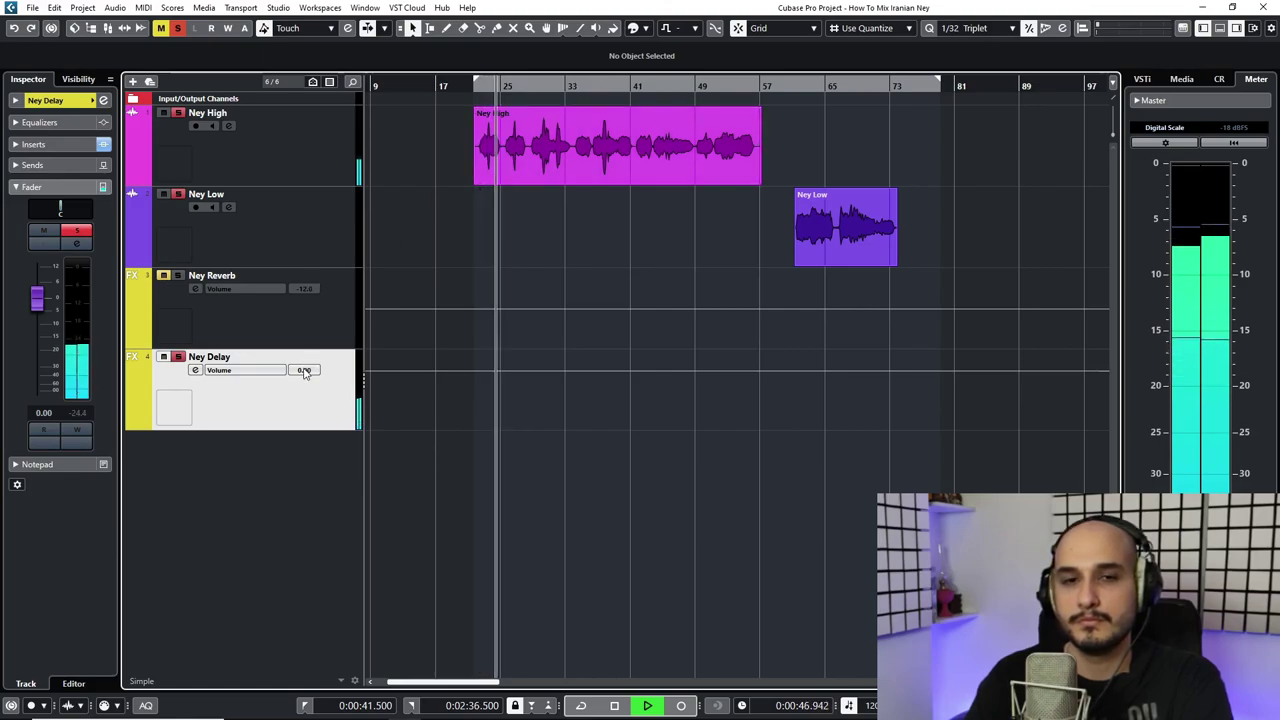
pyautogui.press('space')
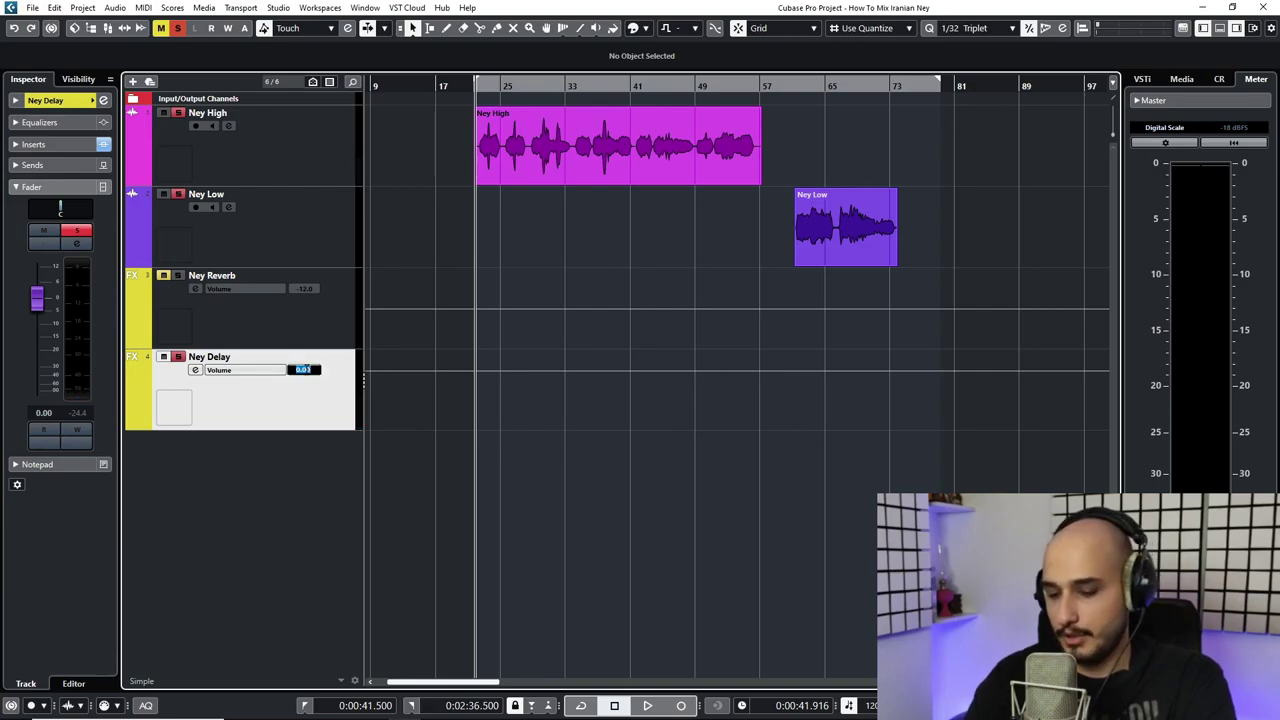
pyautogui.press('Return')
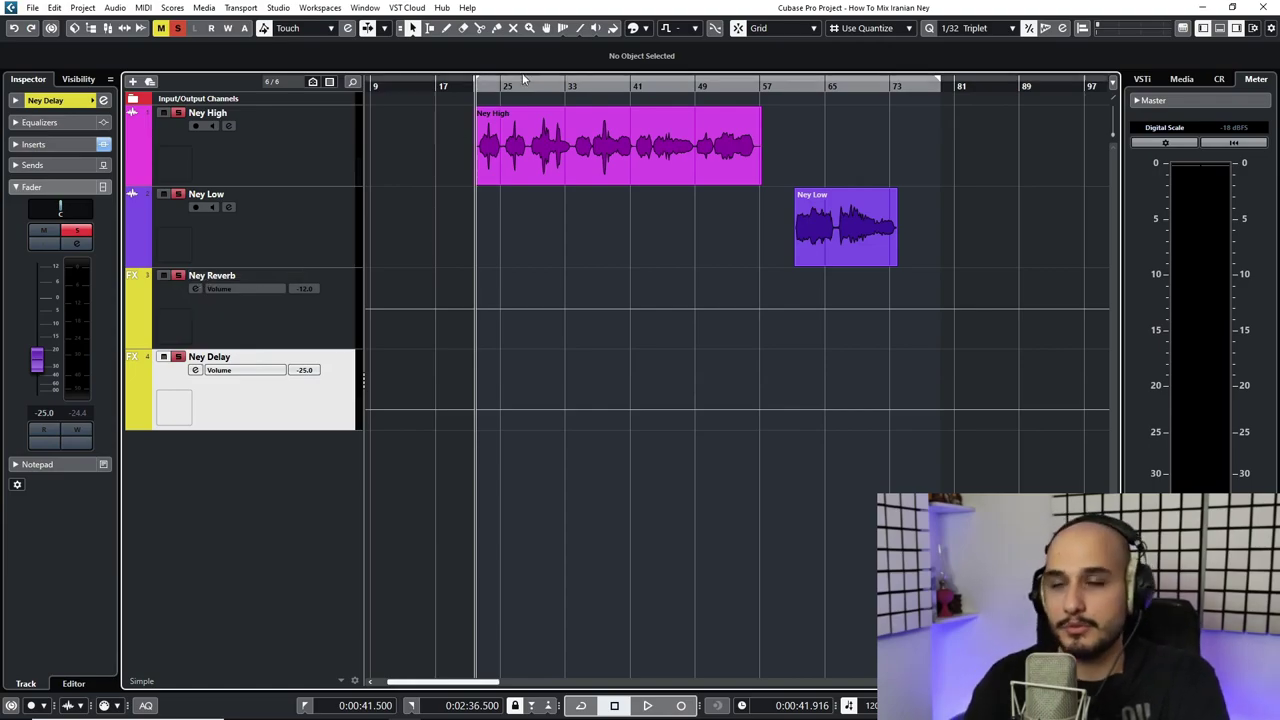
# Step: Play a passage of the Ney High clip with both the reverb and delay channels active, and stop playback
pyautogui.moveTo(591, 82); pyautogui.dragTo(590, 95)
pyautogui.press('space')
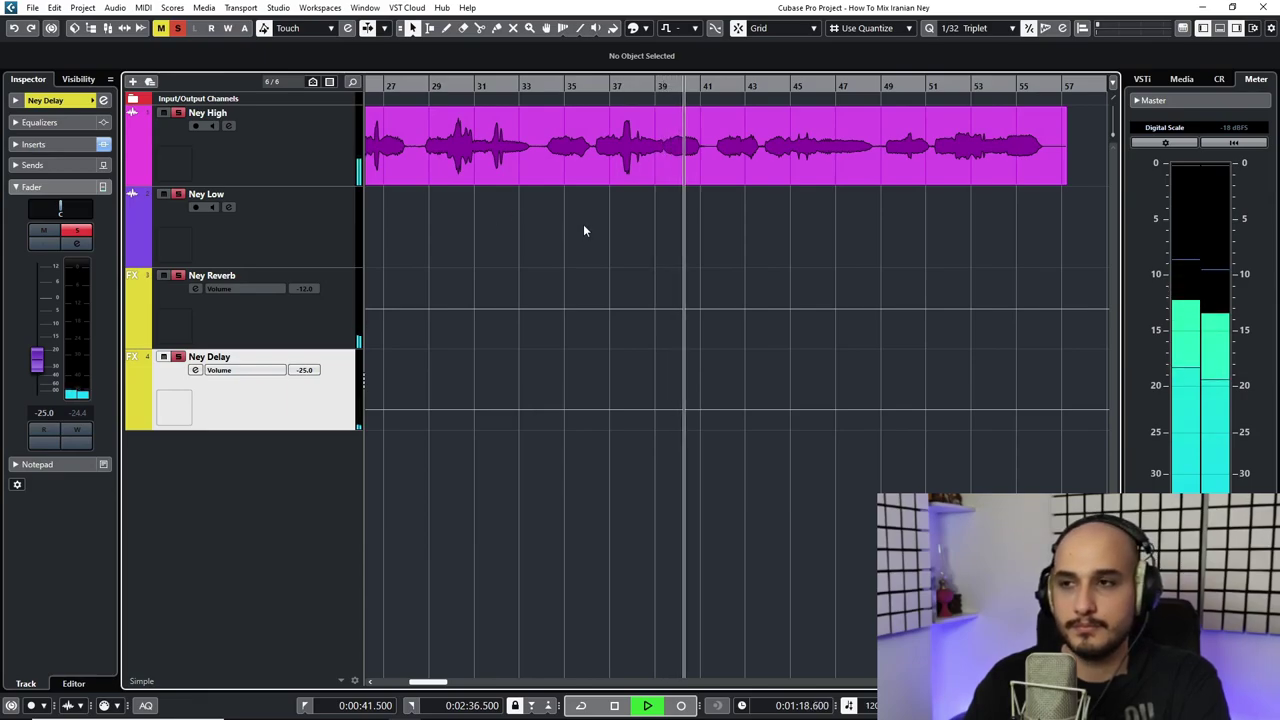
pyautogui.press('space')
pyautogui.press('g')
pyautogui.press('g')
pyautogui.press('g')
pyautogui.press('g')
pyautogui.press('g')
pyautogui.press('g')
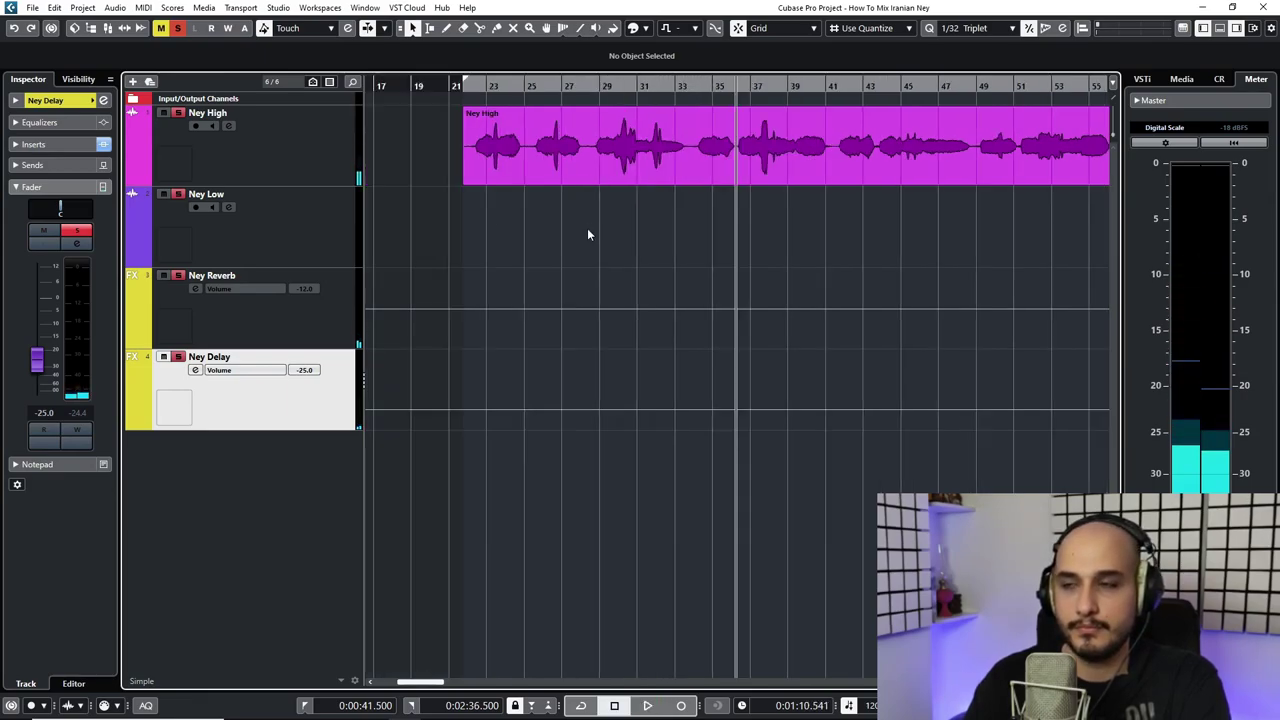
# Step: Play the Ney Low clip with both the reverb and delay channels active to hear their combined effect
pyautogui.scroll(10, 585, 112)
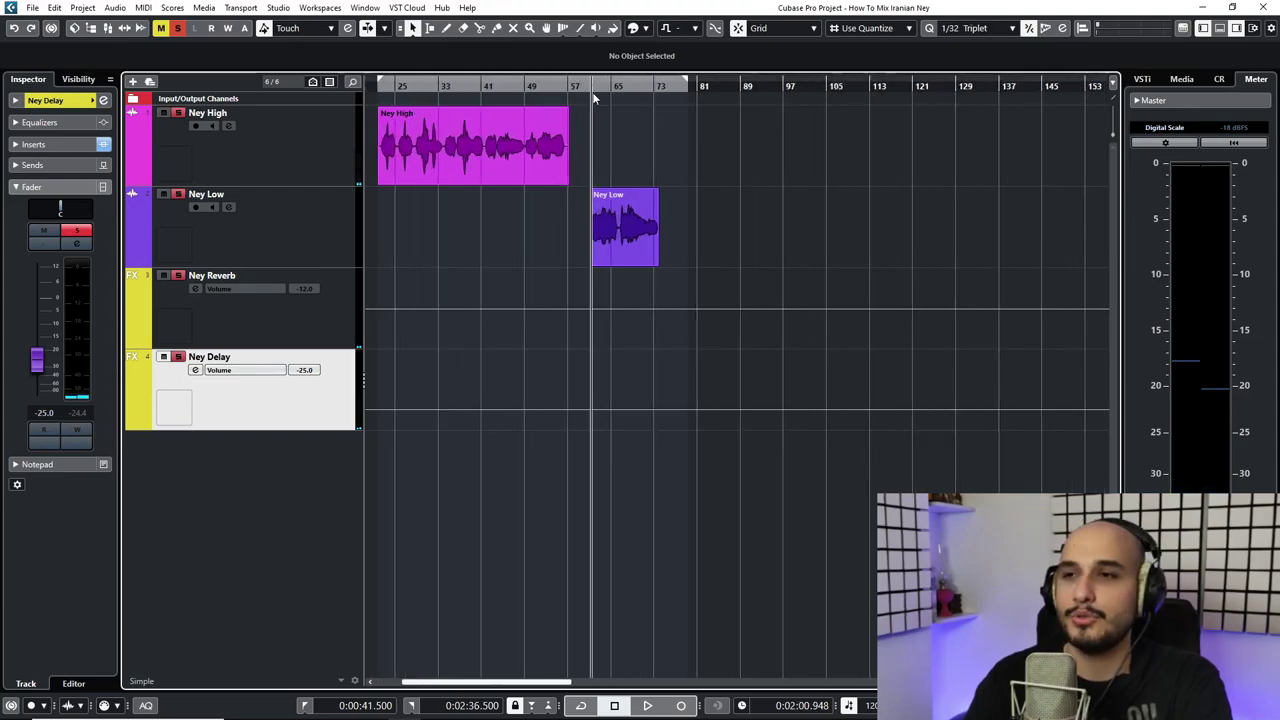
pyautogui.click(579, 118)
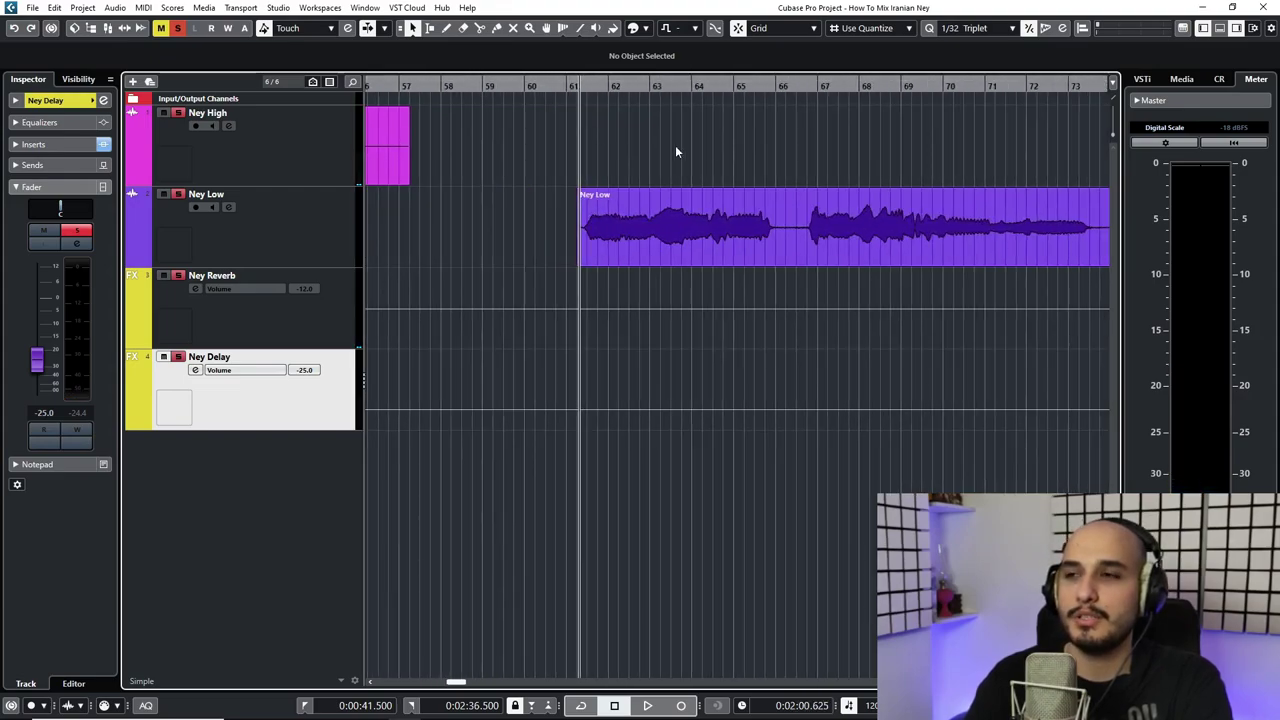
pyautogui.click(798, 90)
pyautogui.press('space')
pyautogui.press('f')
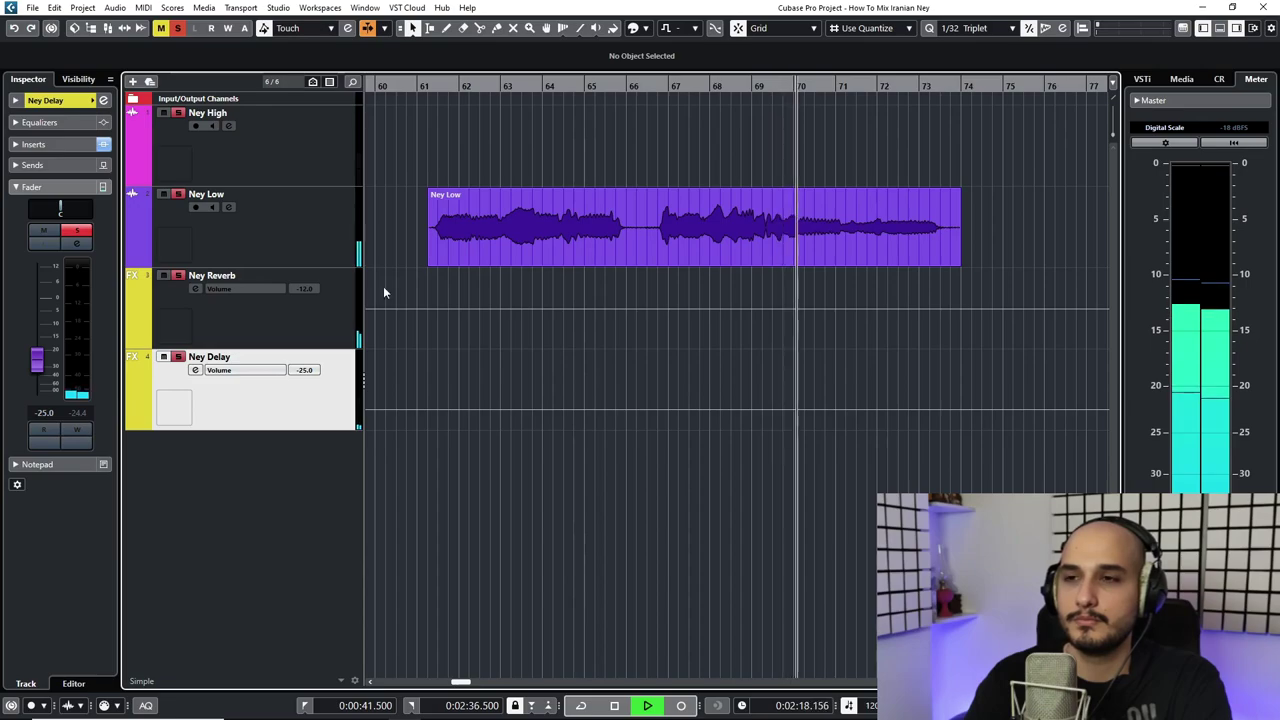
pyautogui.press('g')
pyautogui.press('g')
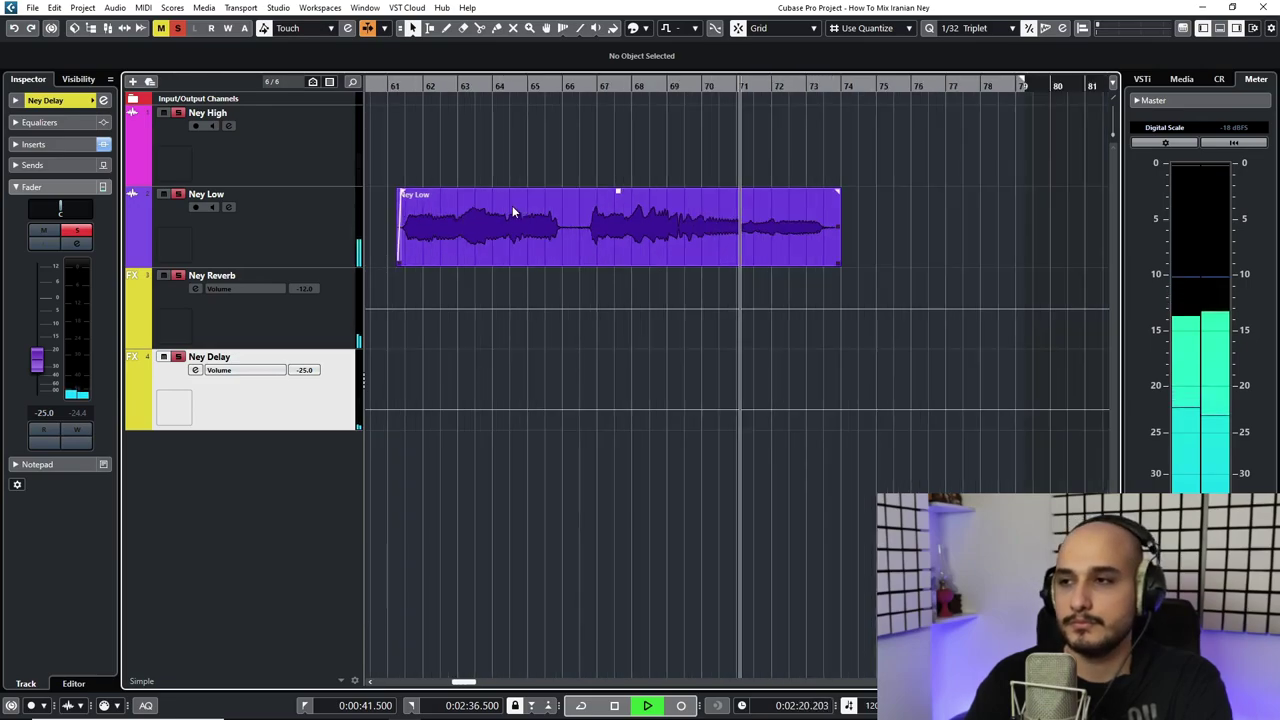
pyautogui.press('g')
pyautogui.press('g')
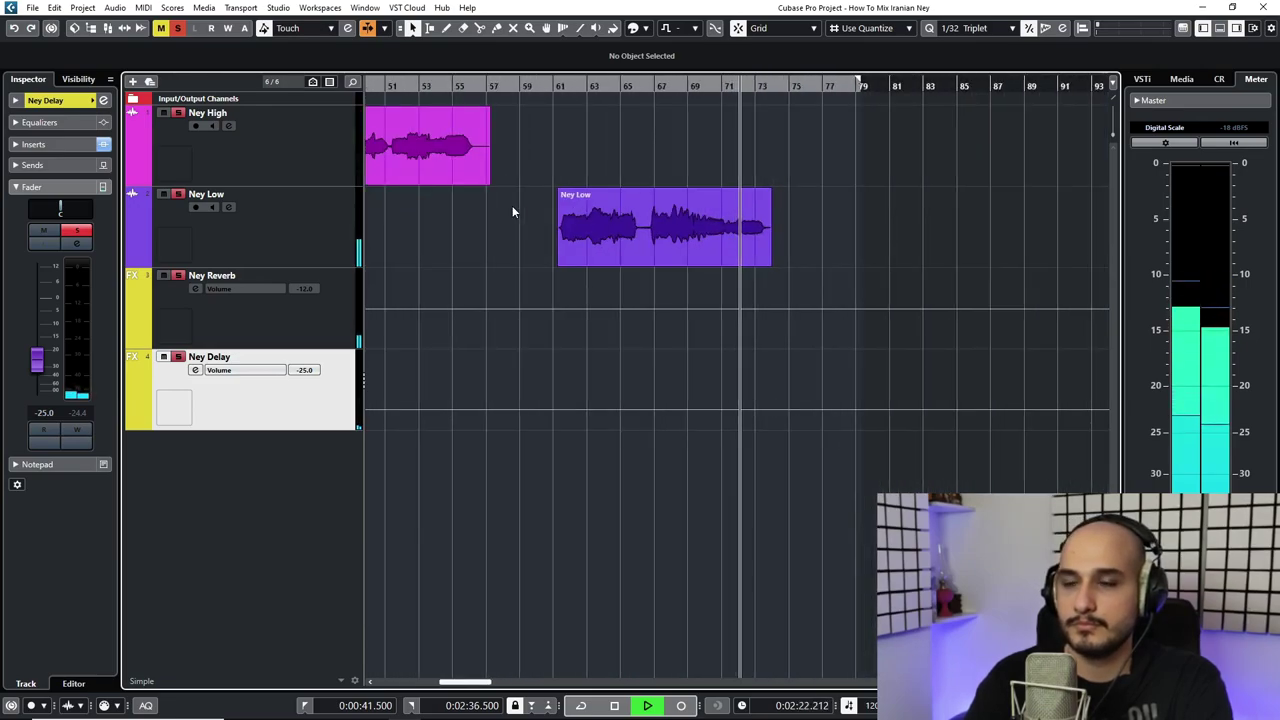